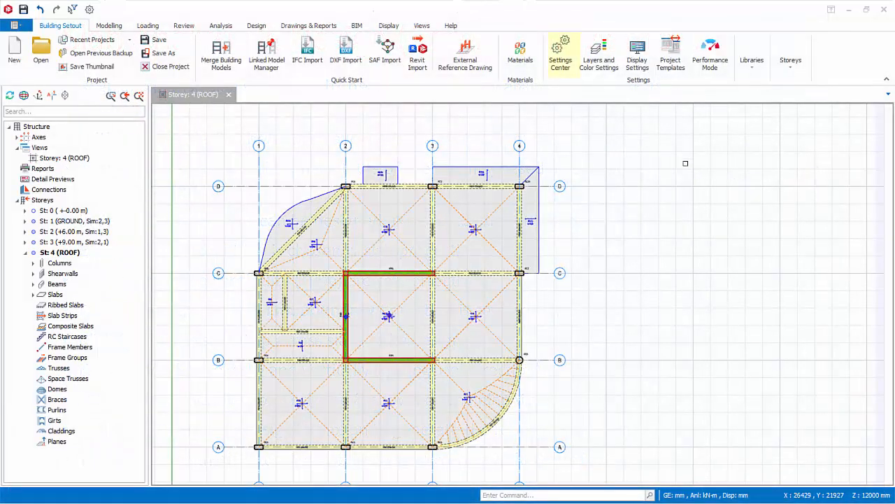
Review the slab design, rebar and appearance settings, including the minimum steel bar size and slab hole display choices, and close them without saving
left_click(562, 59)
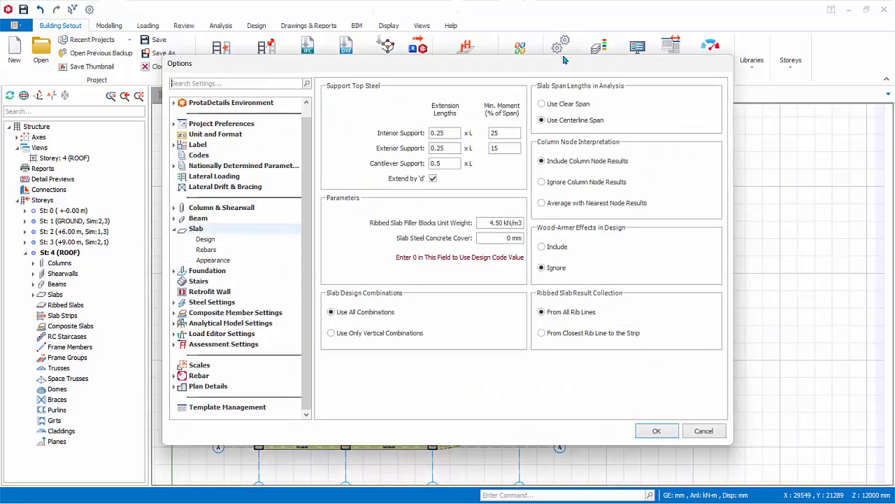
left_click(205, 231)
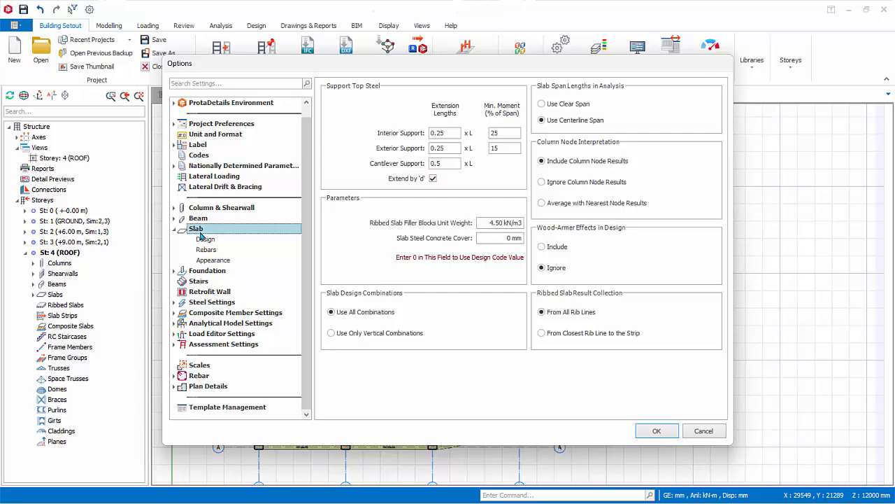
left_click(205, 240)
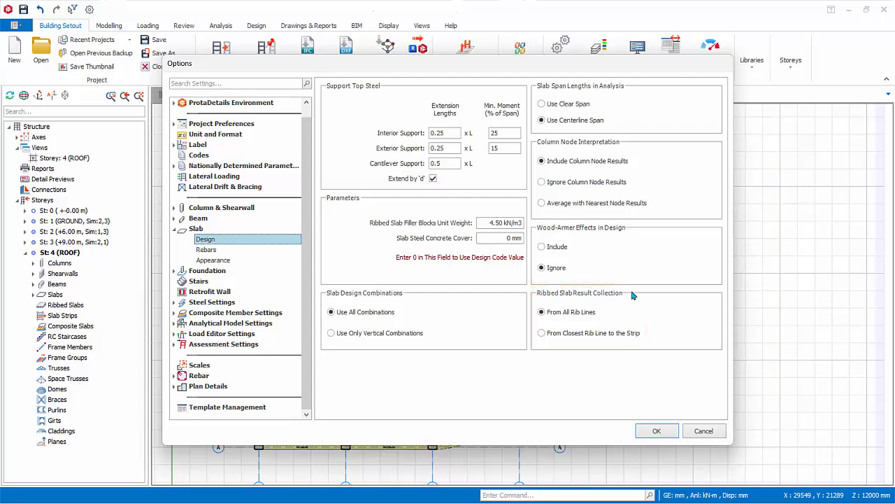
left_click(217, 253)
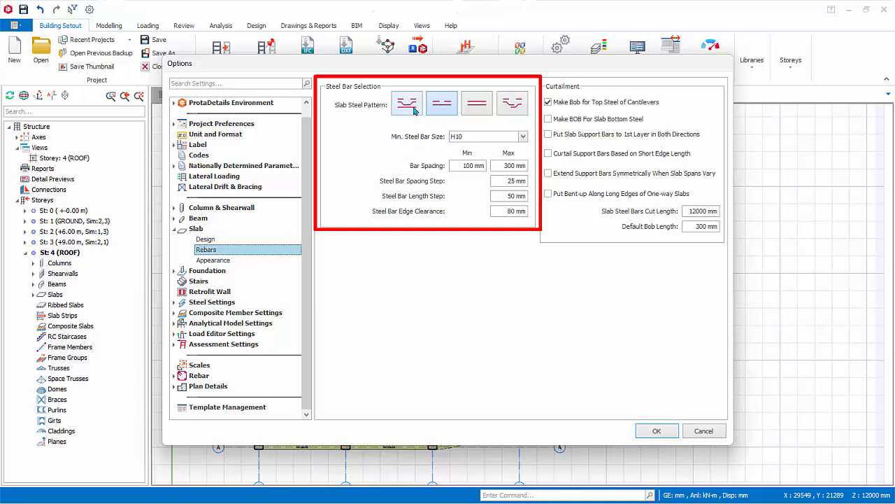
left_click(524, 137)
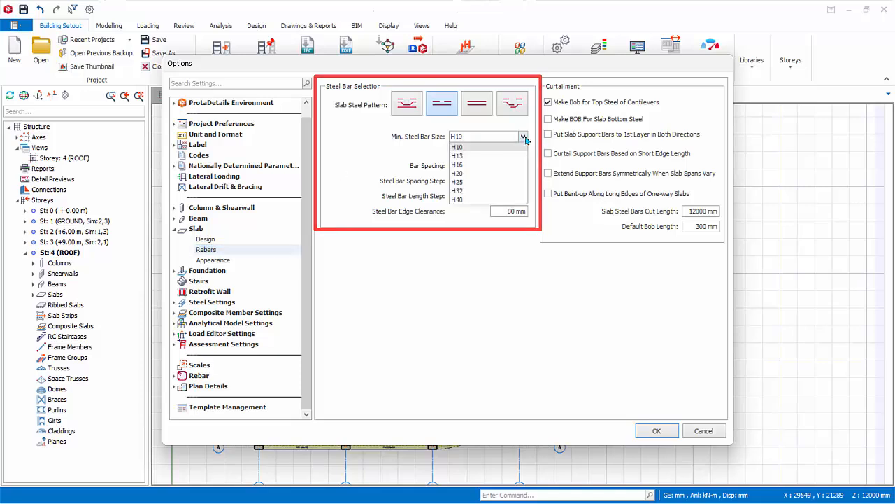
left_click(559, 311)
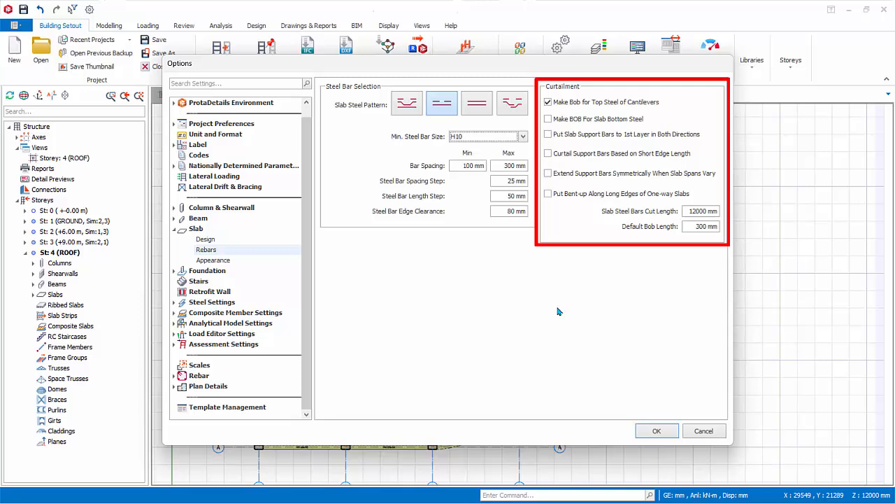
left_click(219, 259)
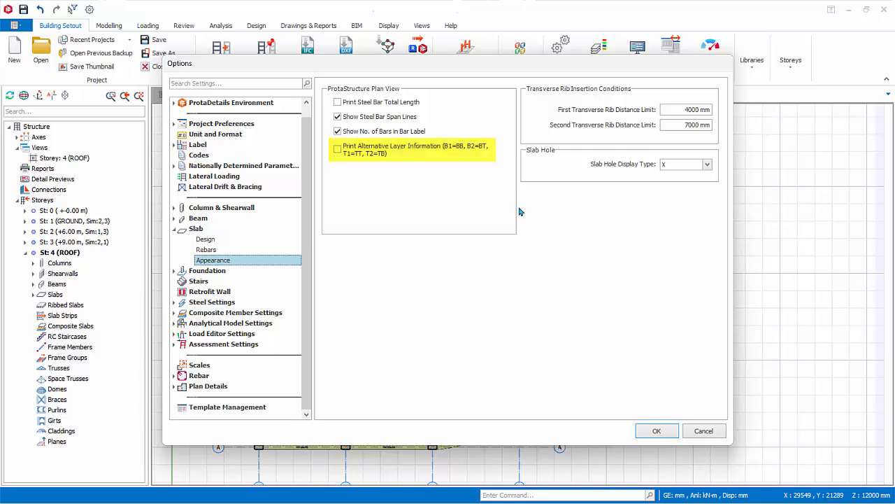
left_click(707, 165)
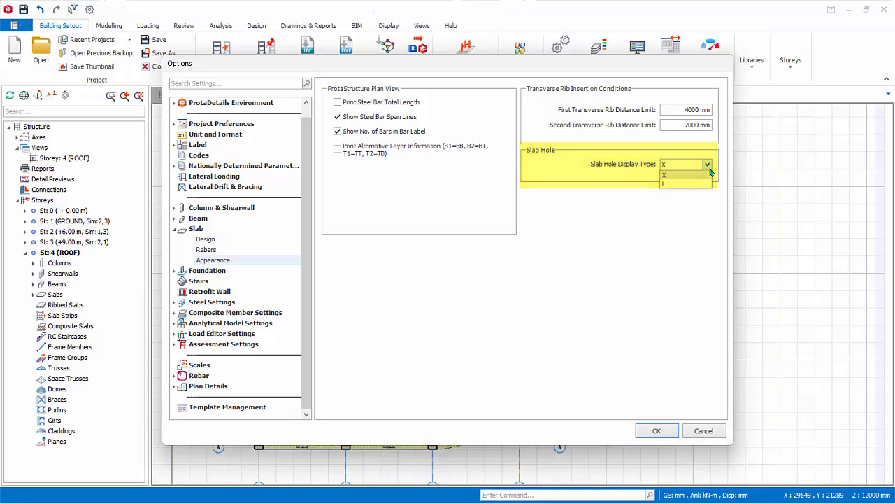
left_click(717, 431)
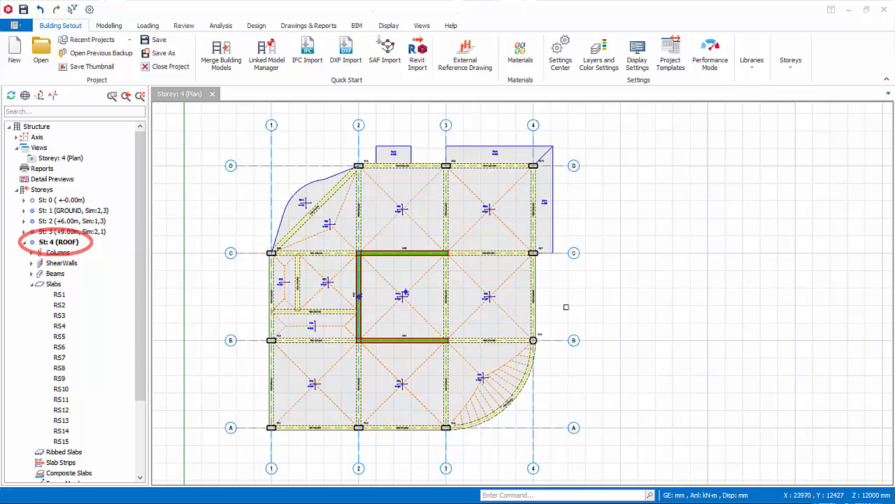
Change the type of slab RS5, between axes 3–4 and B–C, to type 3 and update the slab
left_click(493, 308)
right_click(494, 310)
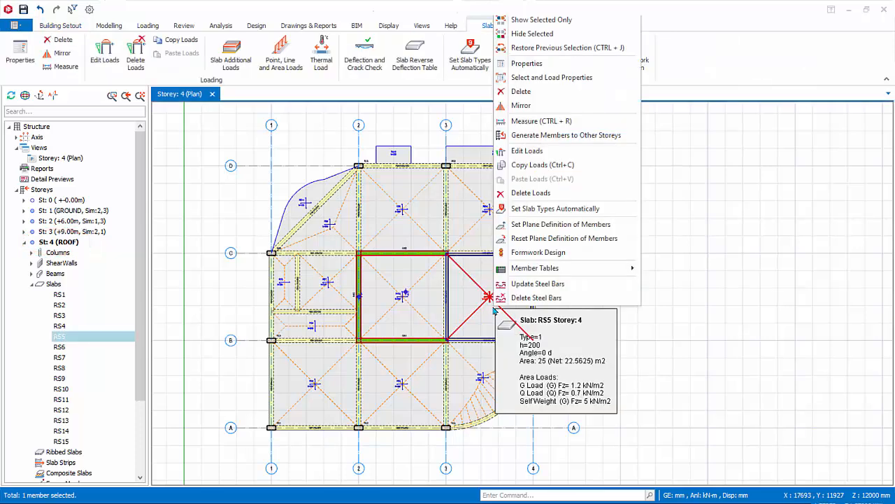
left_click(521, 64)
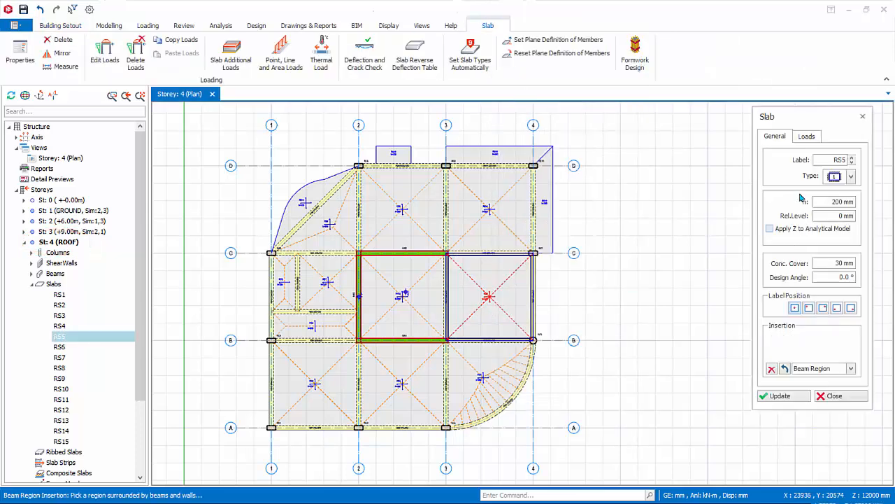
left_click_drag(804, 121, 696, 141)
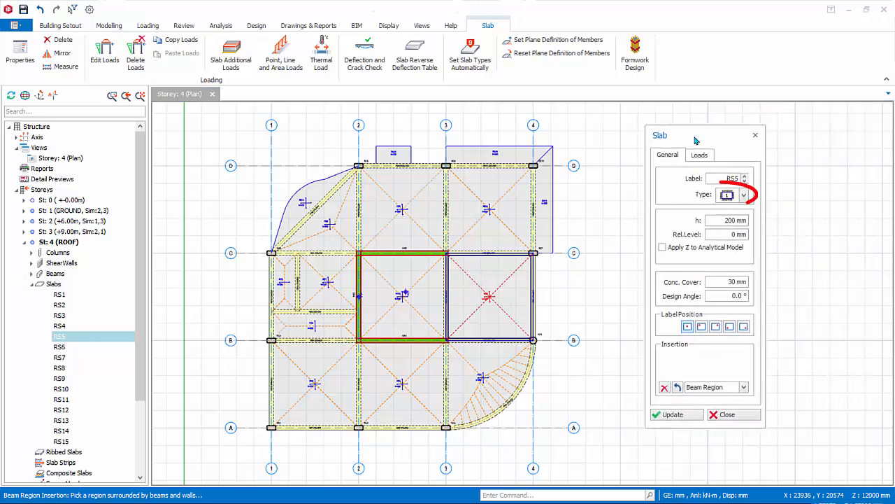
left_click(743, 195)
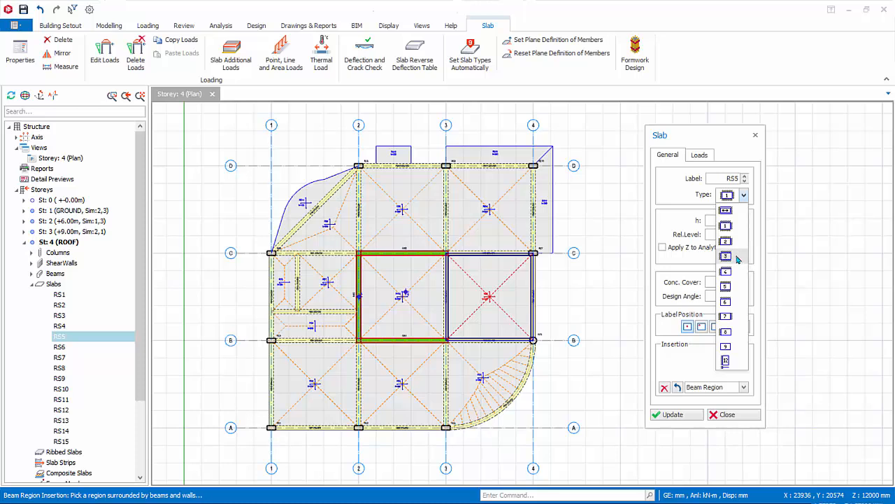
left_click(736, 258)
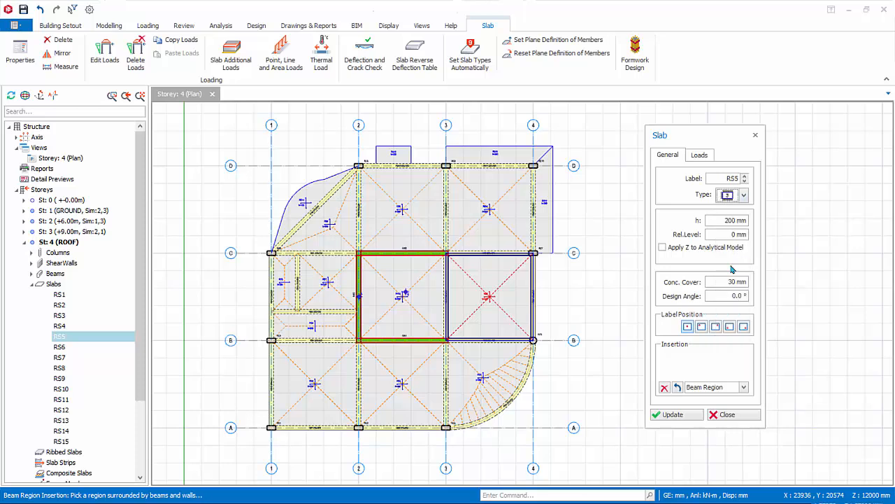
left_click(671, 415)
left_click(729, 415)
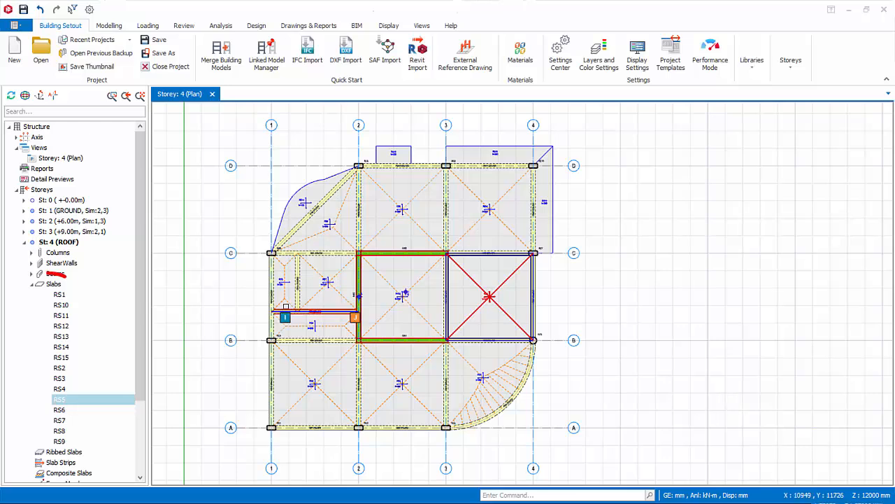
Set slab types automatically for all slabs in the roof storey with a 70% minimum edge coverage ratio, and check the unspecified slabs in the report
right_click(55, 285)
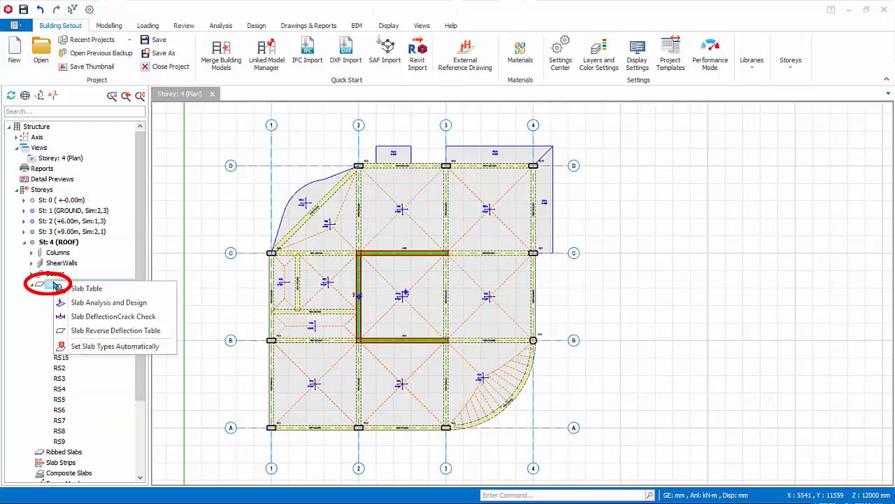
left_click(95, 347)
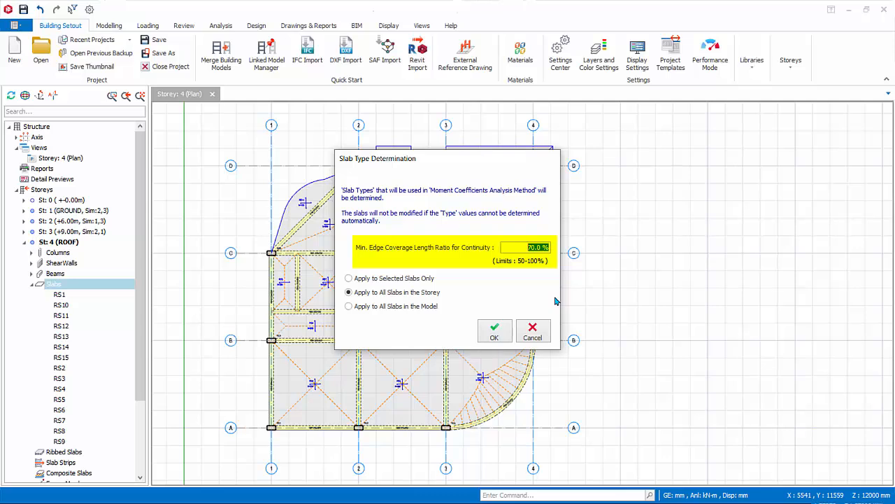
left_click(493, 331)
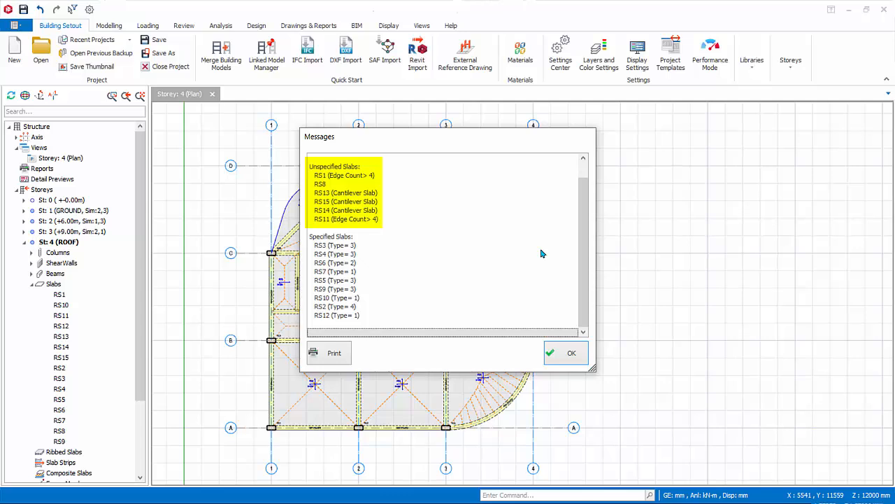
left_click(357, 180)
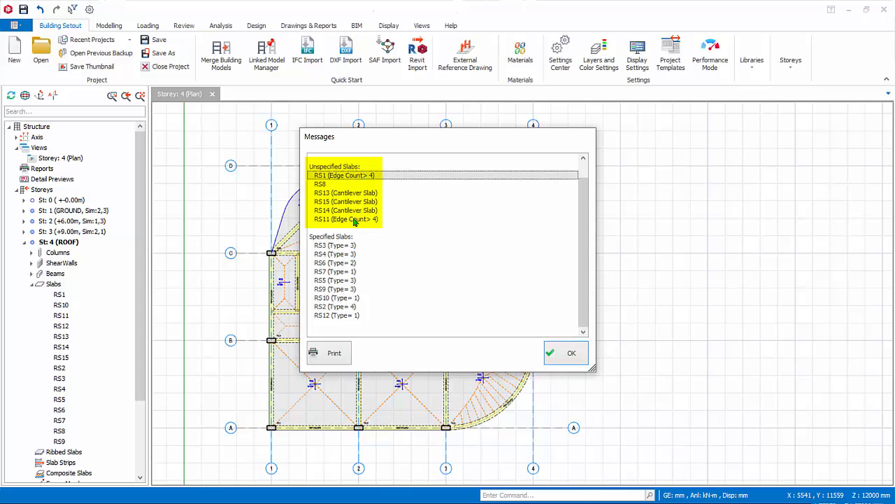
left_click(355, 219)
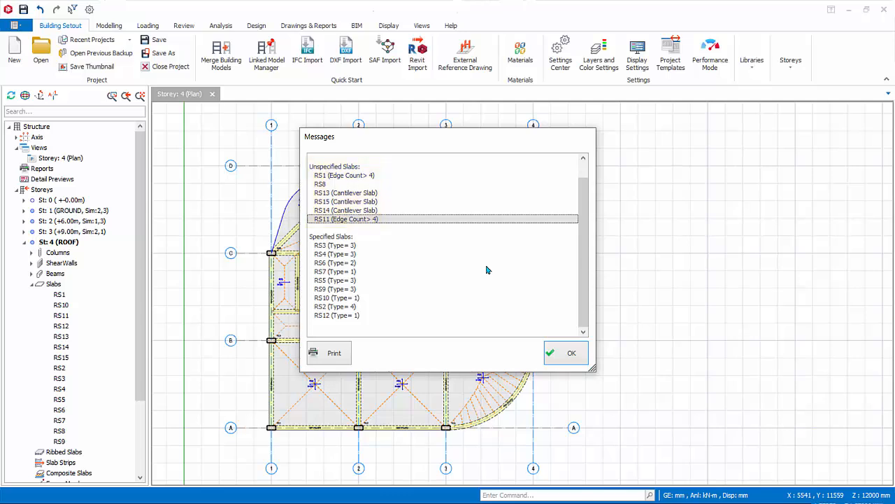
left_click(373, 194)
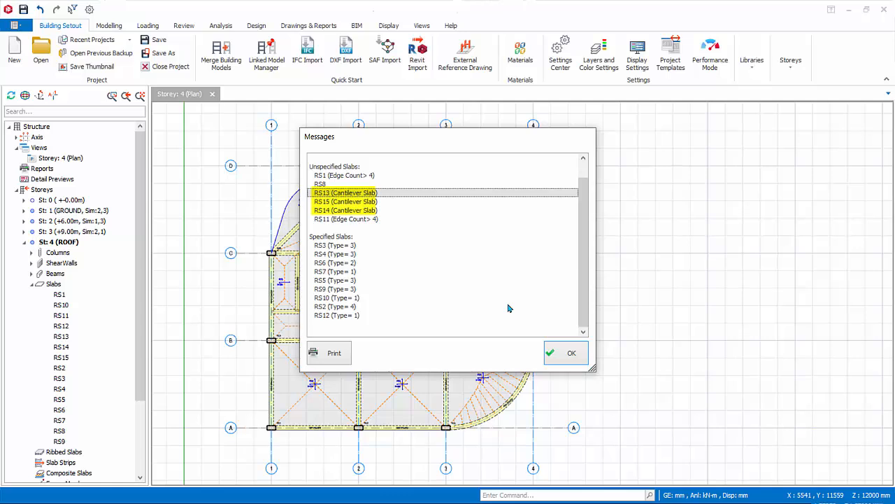
left_click(570, 352)
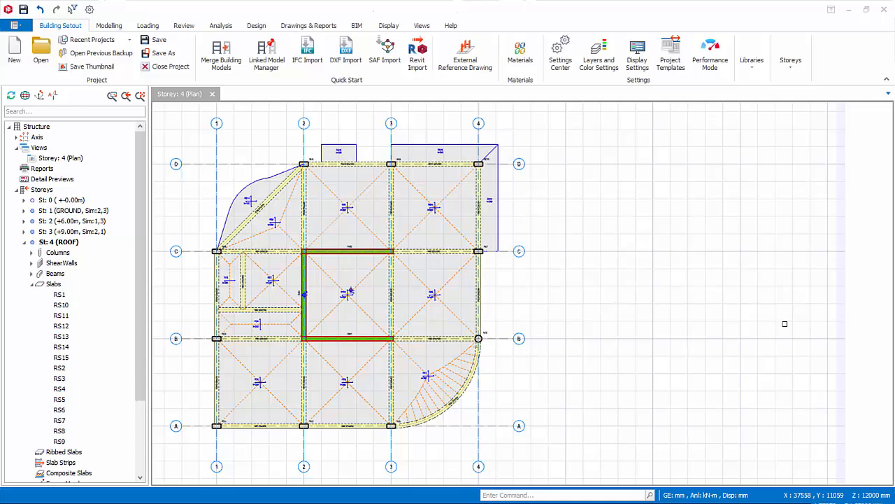
Insert an X-direction analytical slab strip about 17400 mm long, running horizontally through the slabs between axes A and B
left_click(111, 27)
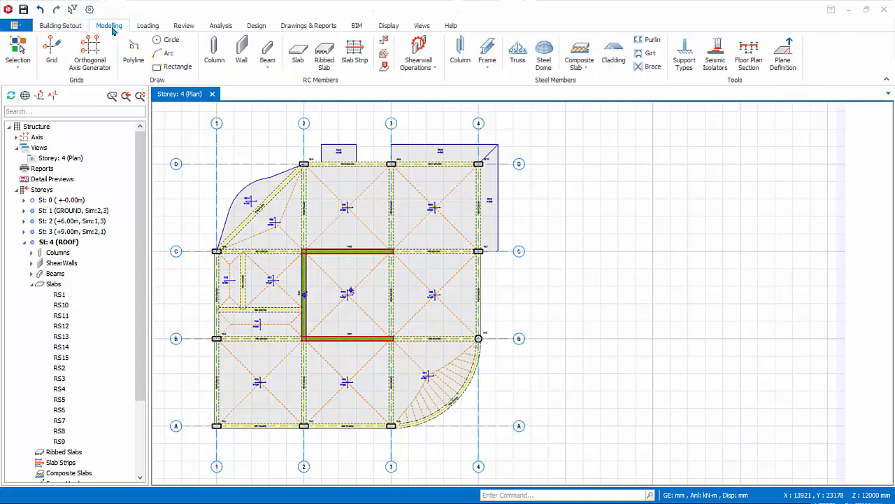
left_click(355, 52)
left_click_drag(686, 137, 624, 117)
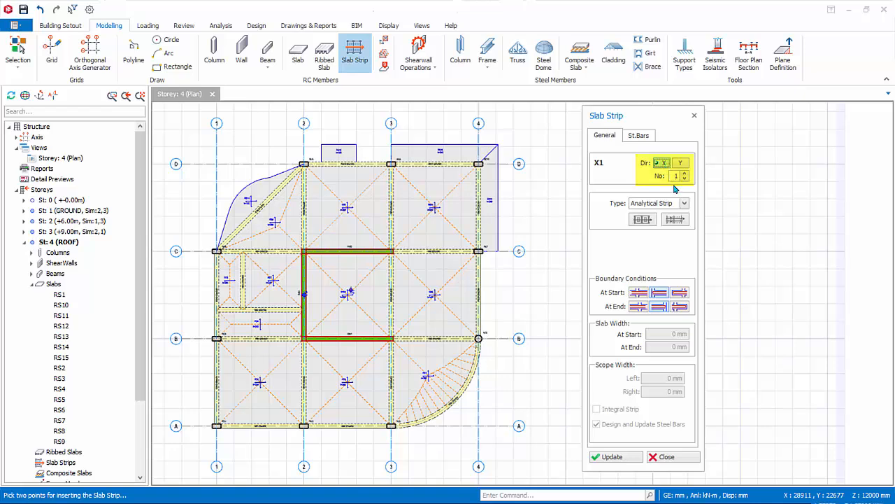
left_click(685, 203)
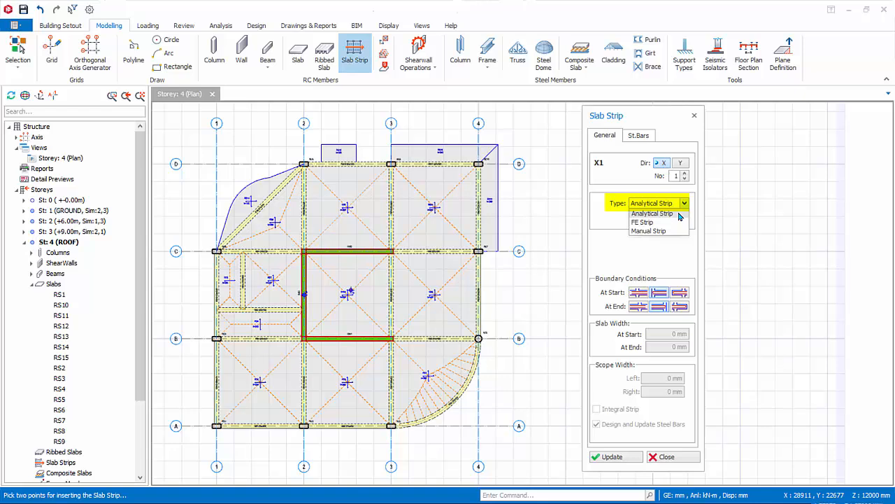
left_click(679, 215)
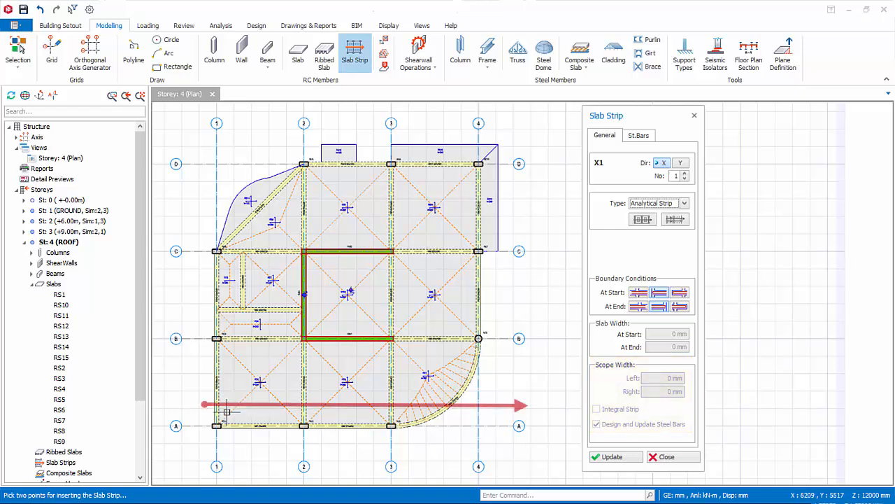
left_click(195, 380)
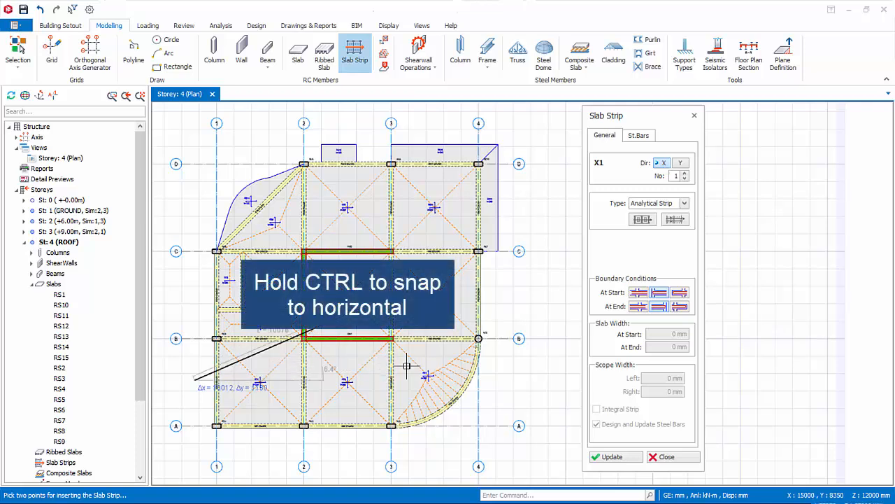
left_click(497, 380)
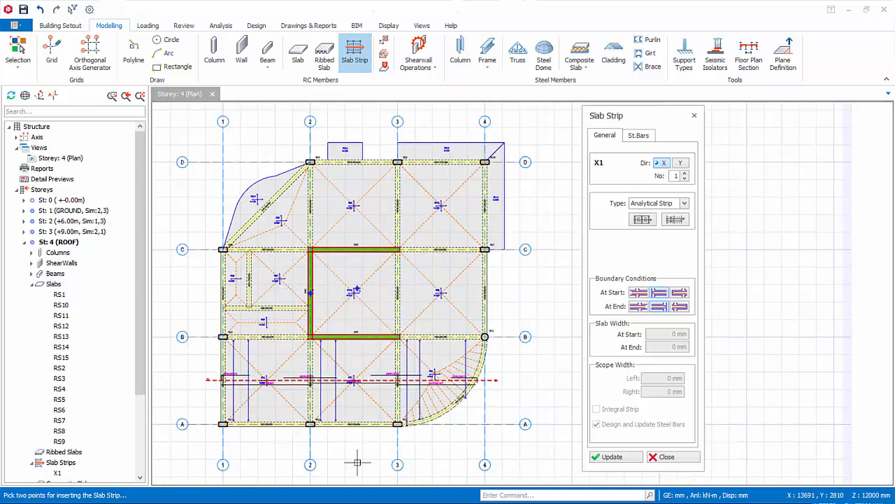
Insert another horizontal analytical slab strip between axes B and C, from outside axis 1 to beyond axis 4
scroll(357, 458, "up", 3)
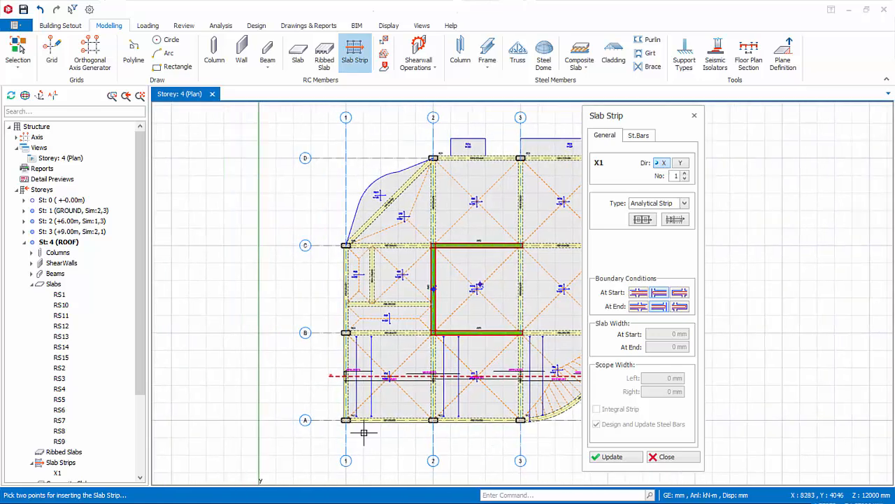
scroll(388, 426, "up", 4)
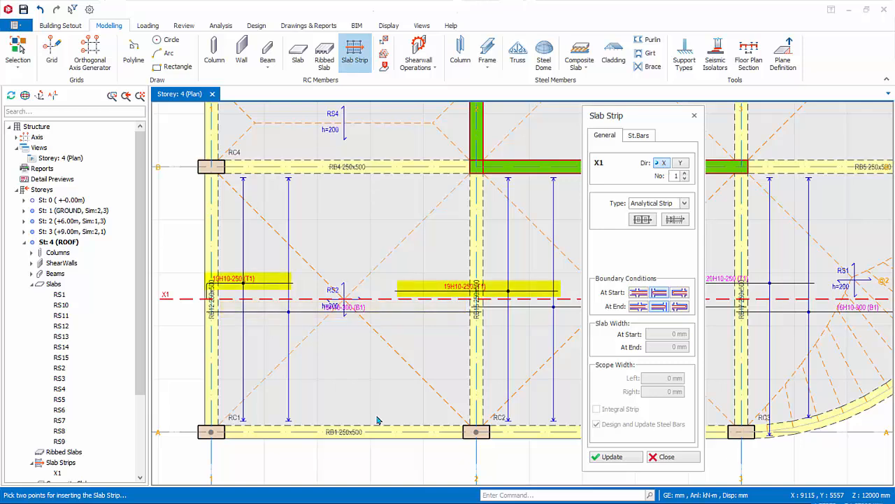
scroll(376, 419, "down", 5)
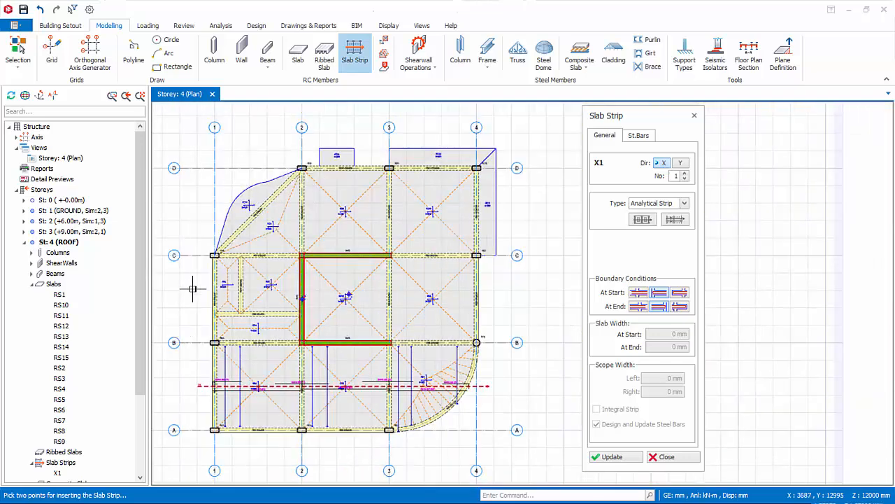
left_click(195, 287)
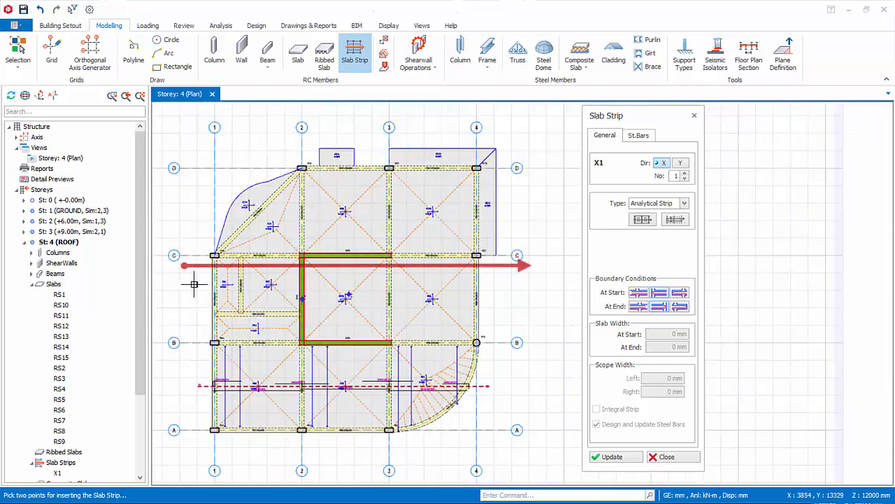
left_click(507, 292)
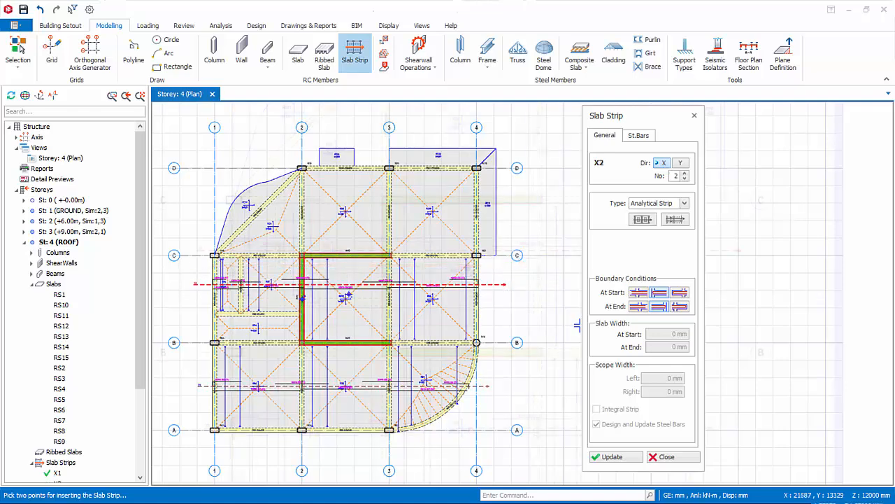
Insert an X strip about 7200 mm long through slab RS4, from outside axis 1 past axis 2, with a continuous end and 5000 mm end slab width
scroll(187, 329, "up", 3)
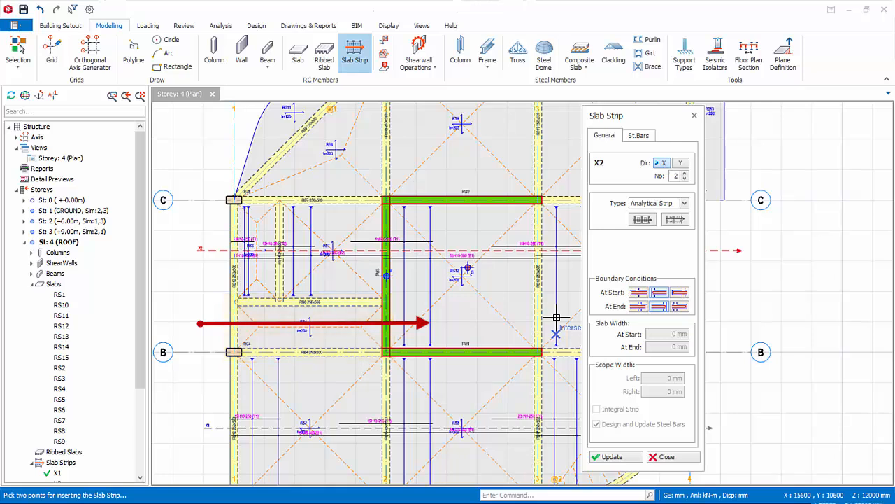
left_click(637, 307)
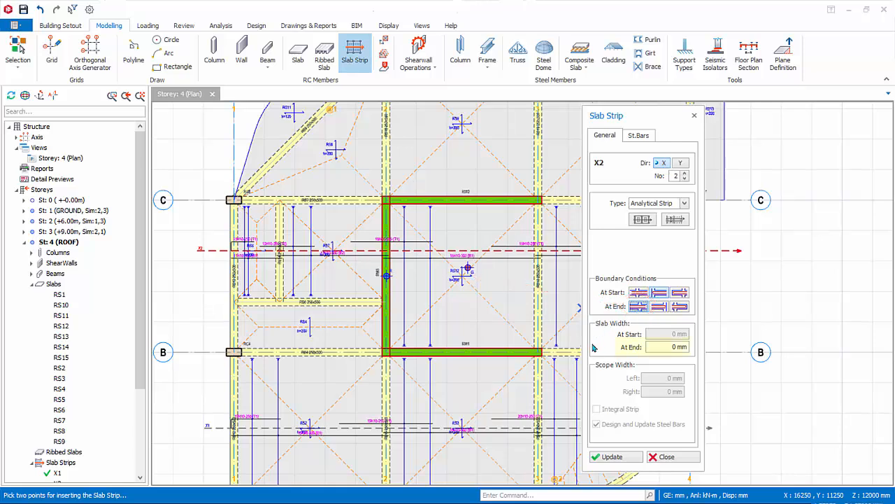
left_click_drag(668, 347, 691, 347)
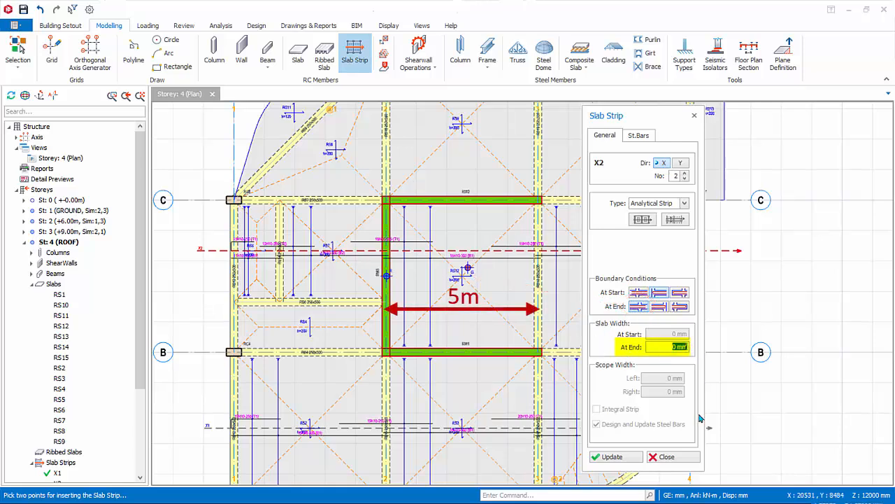
type("5")
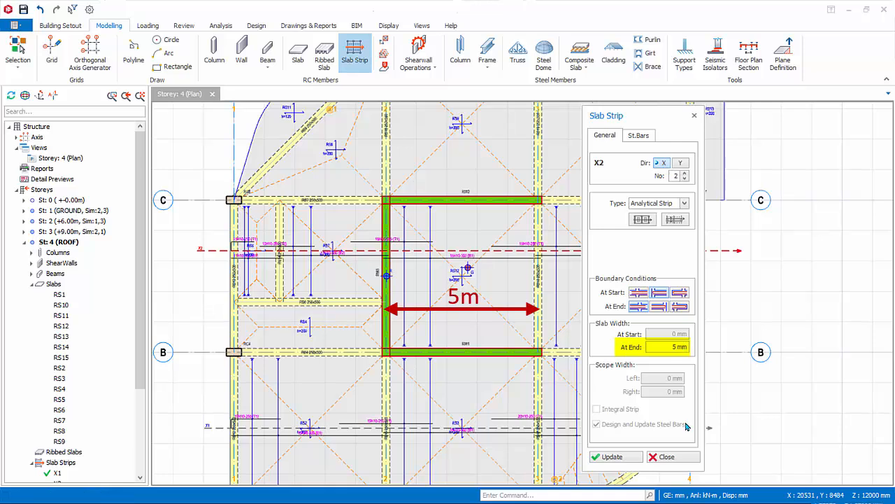
type("000")
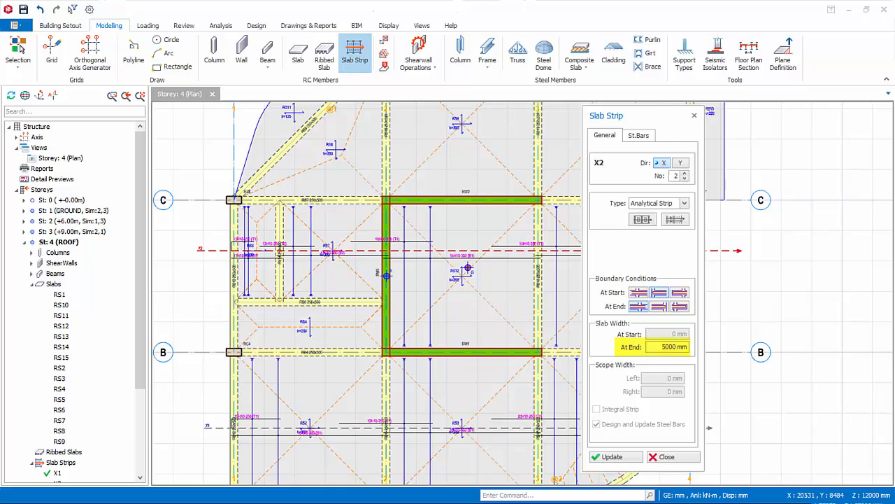
left_click(206, 325)
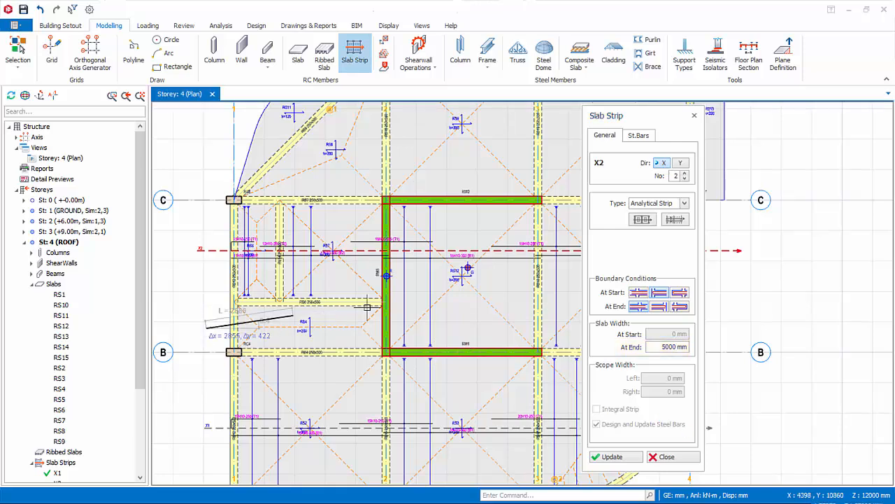
left_click(425, 323)
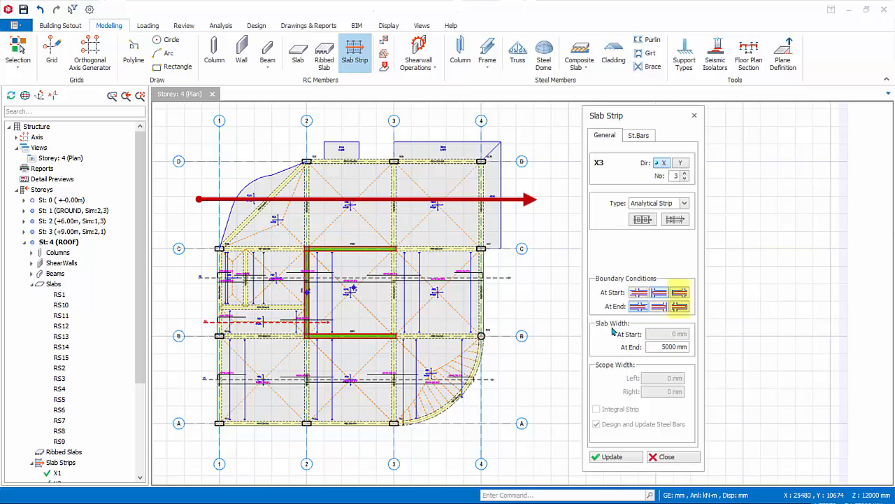
Insert a horizontal strip about 18000 mm long between axes C and D with cantilever conditions at both ends, and dismiss the deflection warning
left_click(682, 307)
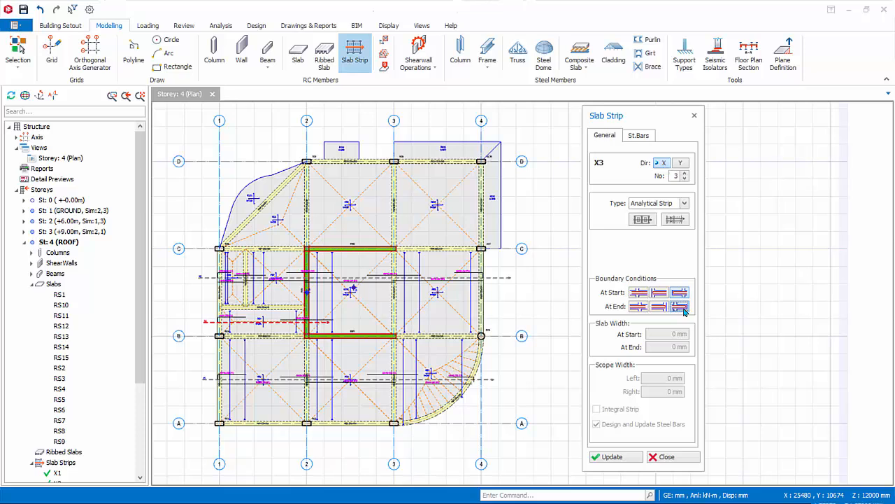
left_click(208, 198)
left_click(523, 206)
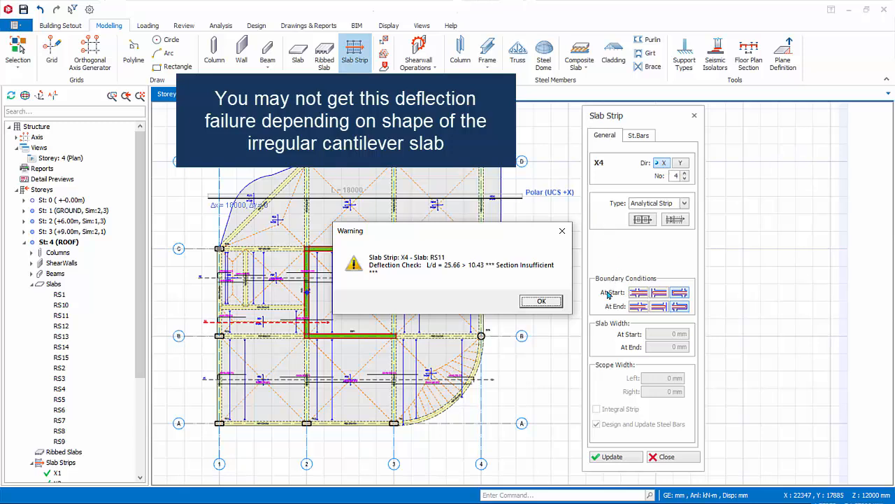
left_click(551, 303)
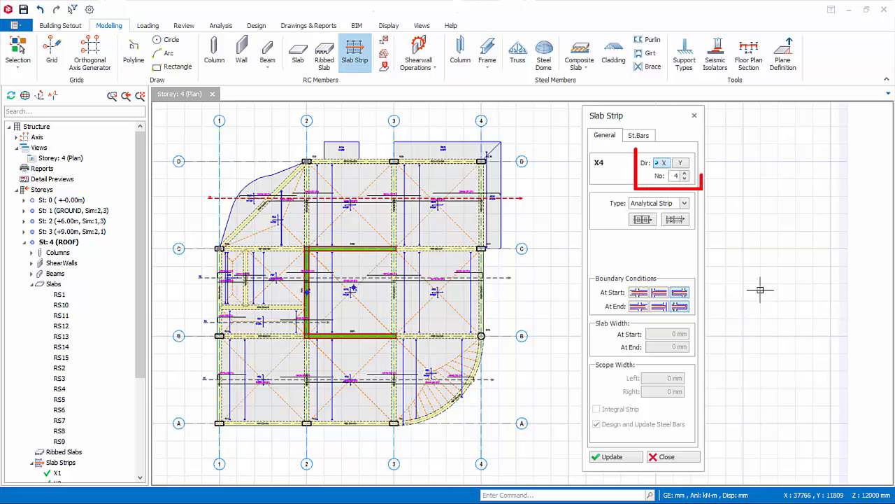
Insert Y-direction strip 1, about 17500 mm long, between axes 1 and 2 with a discontinuous start and cantilever end, and dismiss the warning
left_click(680, 162)
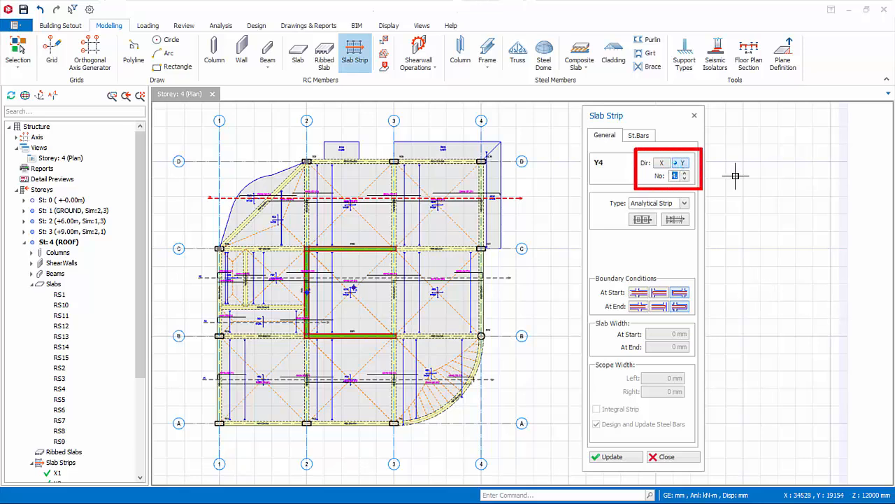
left_click(686, 180)
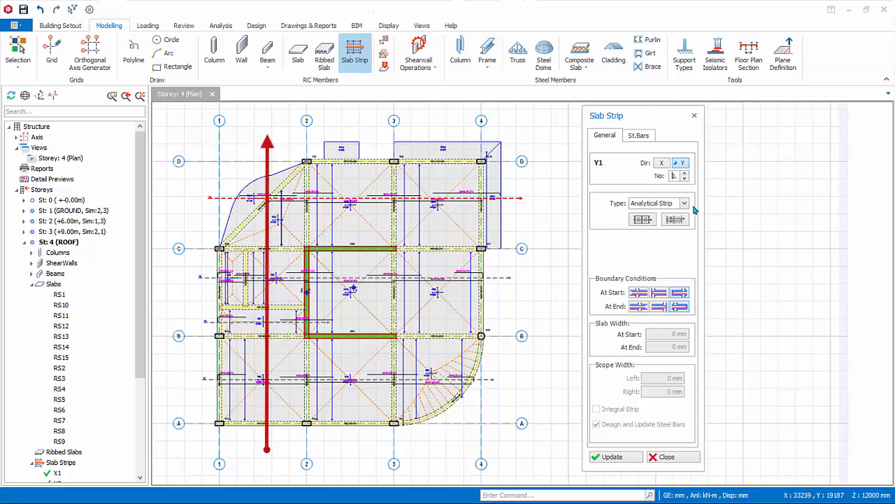
left_click(659, 293)
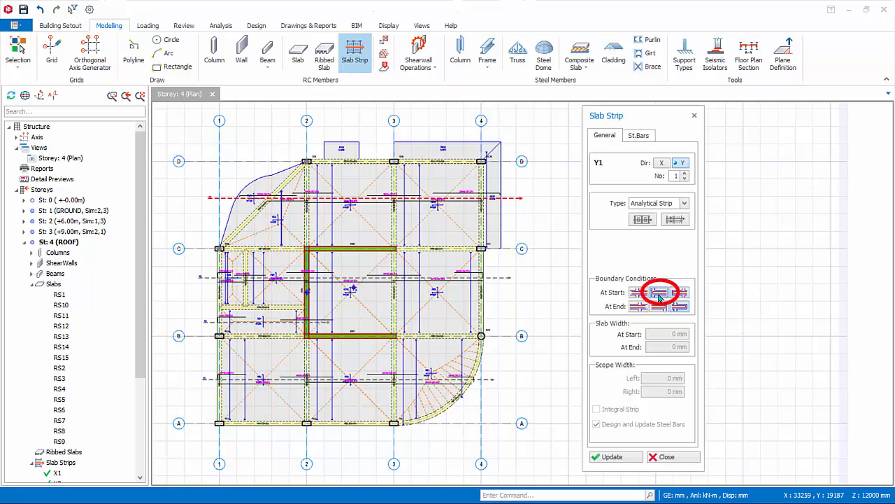
left_click(682, 309)
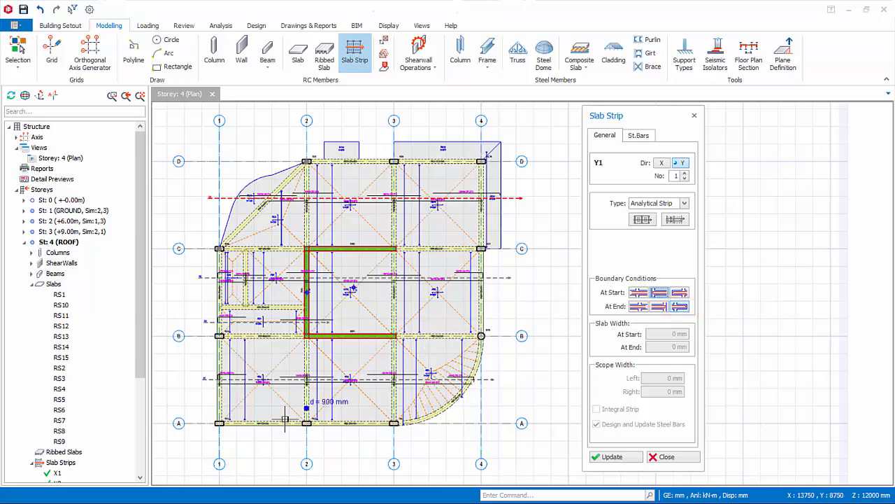
left_click(261, 445)
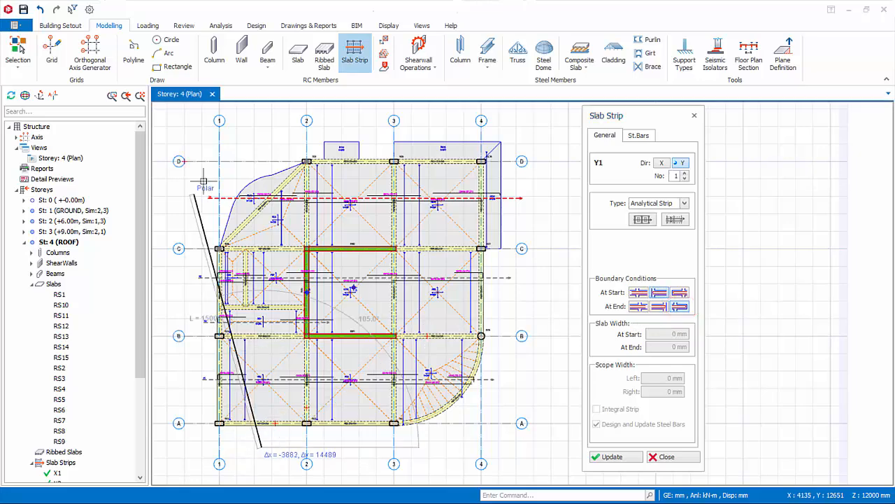
left_click(262, 140)
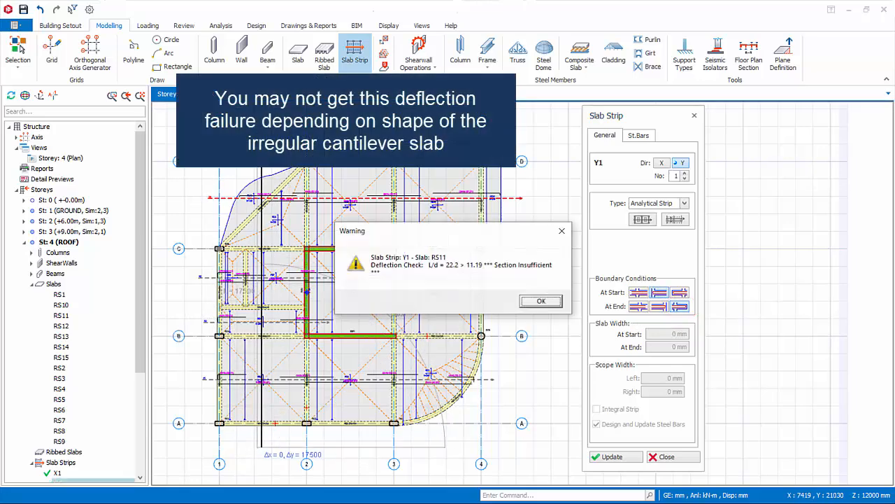
left_click(540, 302)
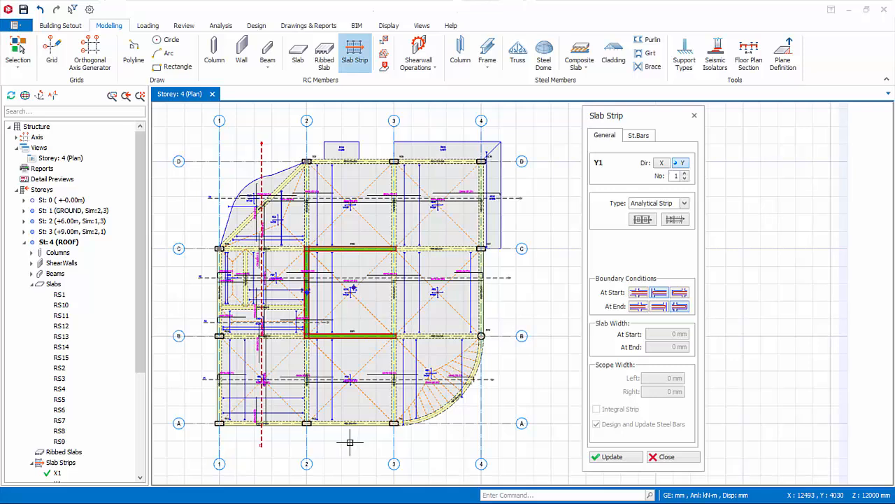
Insert vertical strips about 18000 mm long between axes 2–3 and about 18100 mm long between axes 3–4, and finish strip insertion
left_click(350, 128)
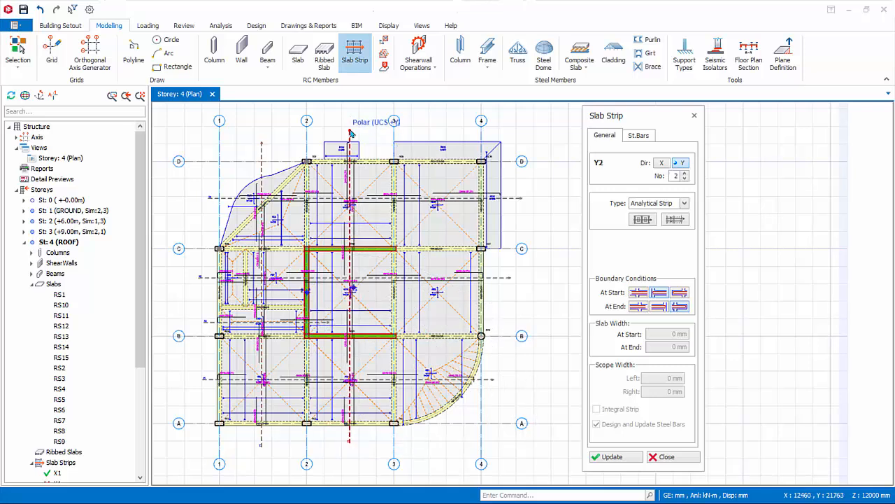
left_click(436, 439)
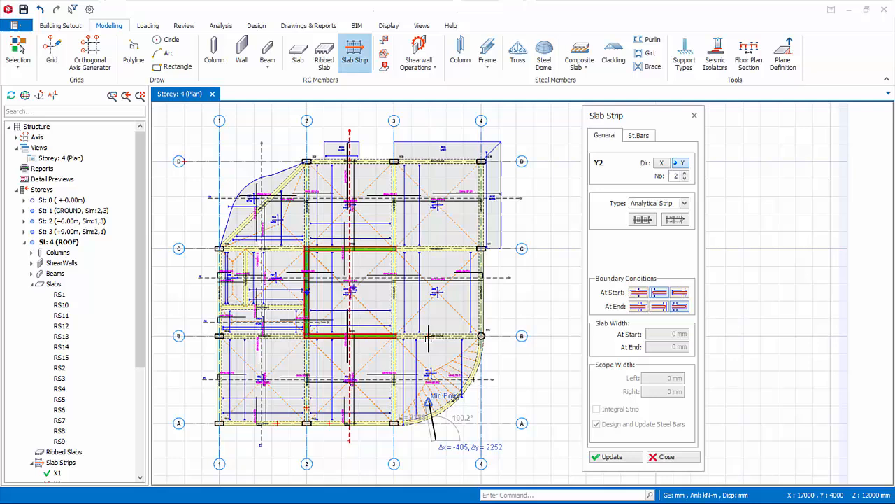
left_click(435, 126)
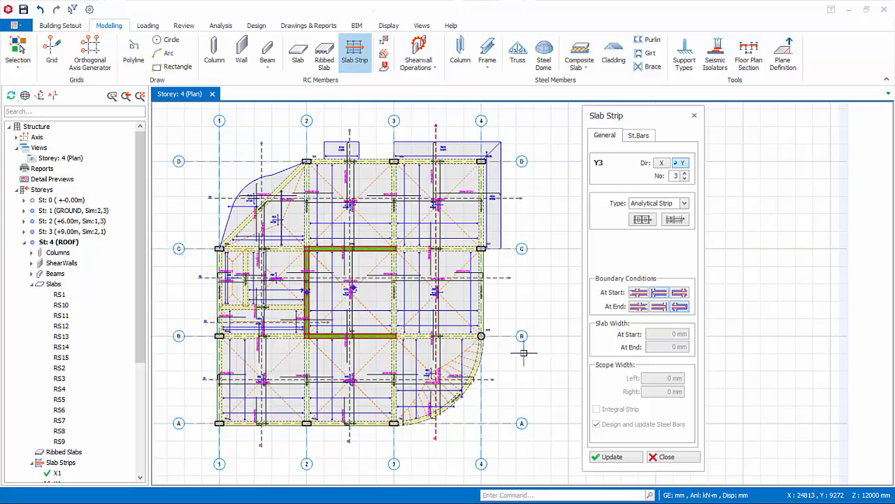
left_click(661, 457)
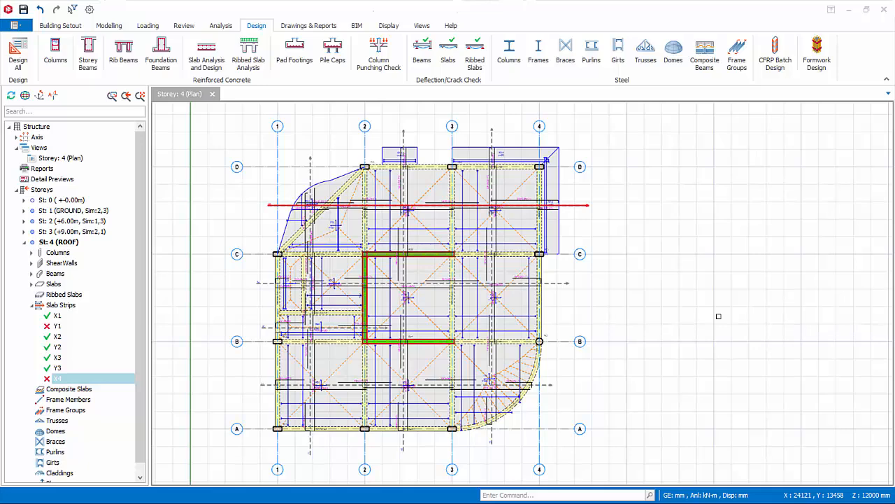
Open the interactive slab design for strip X1 and examine slab RS2's span and right support bars and the reinforcement selection options
left_click(210, 60)
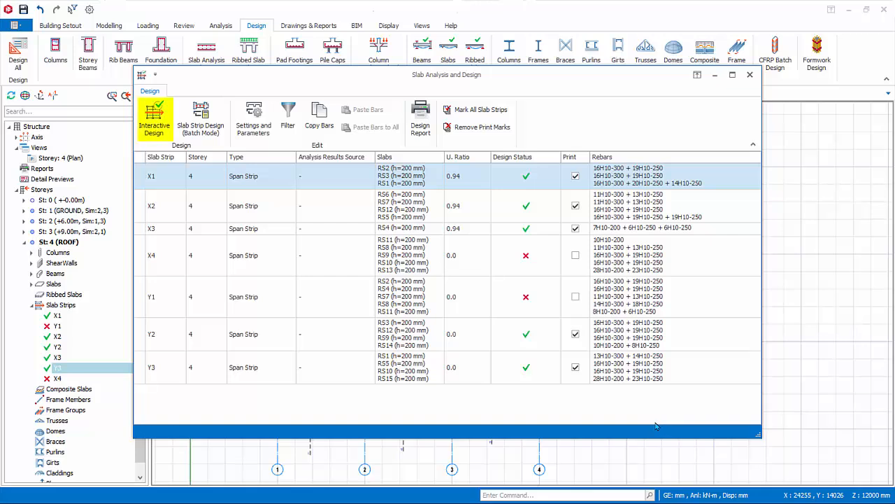
left_click(149, 125)
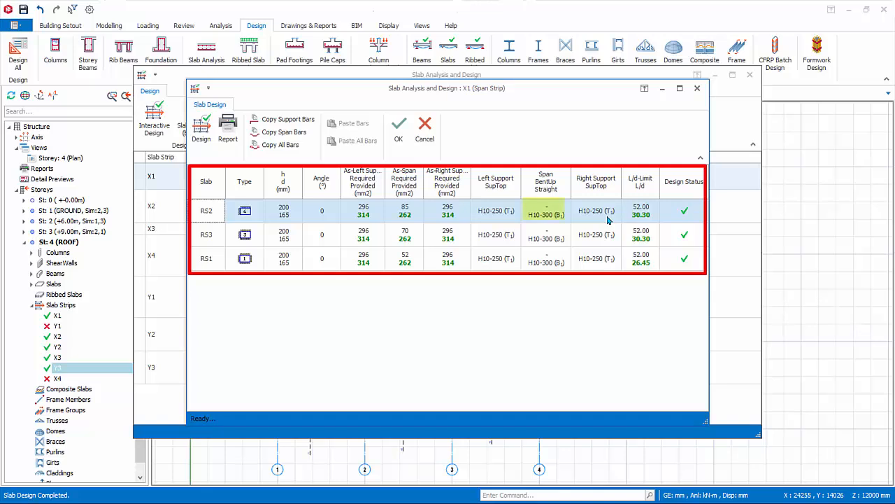
left_click(557, 220)
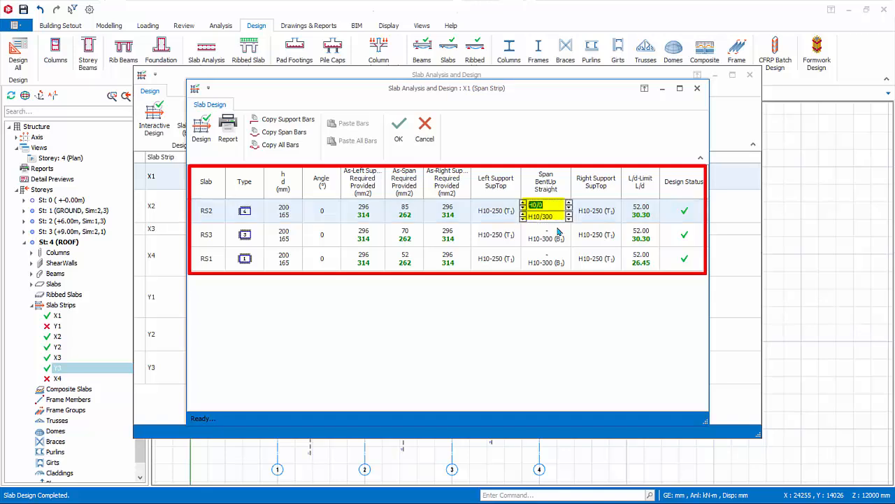
left_click(610, 216)
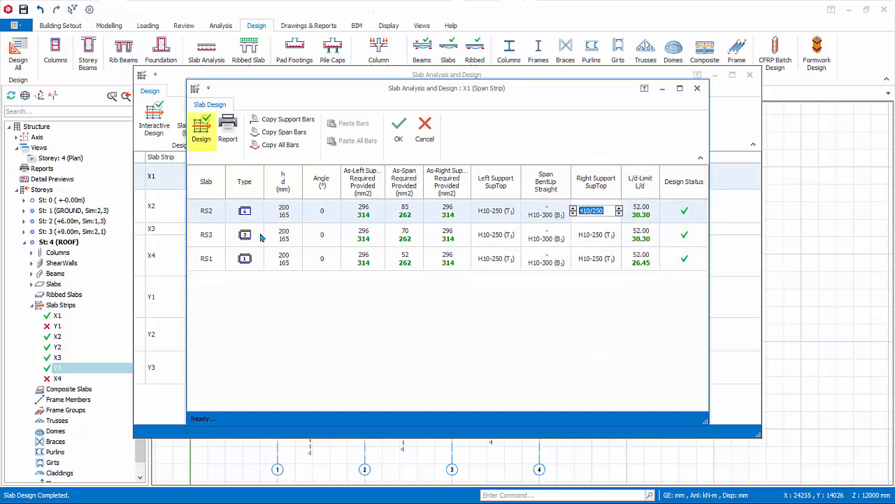
left_click(201, 130)
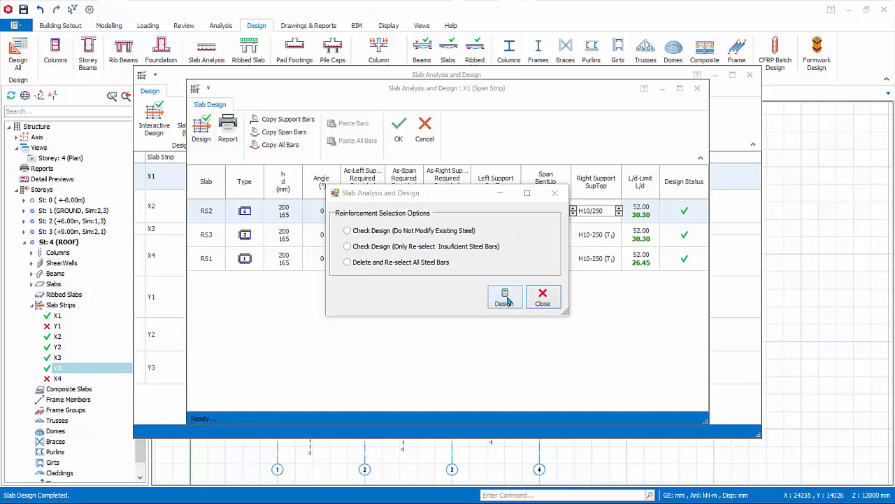
left_click(553, 301)
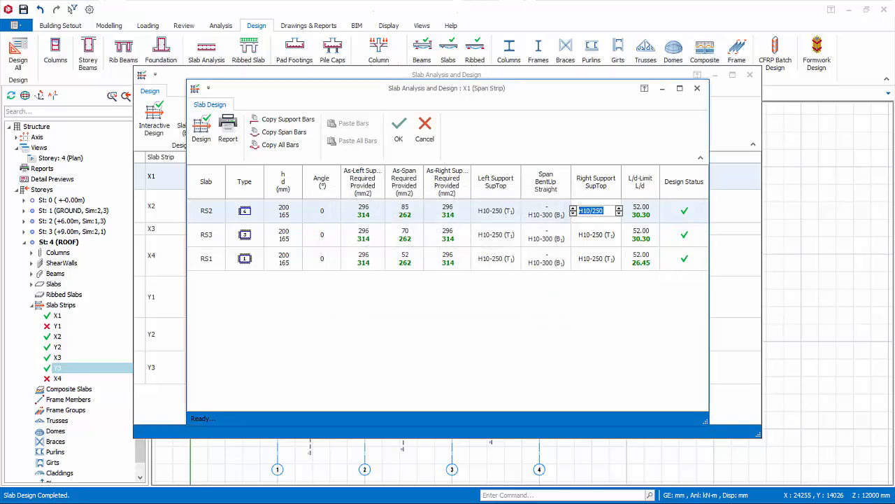
Review strip X1's slab reinforcement design report and deflection check, and leave its interactive design without saving
left_click(228, 129)
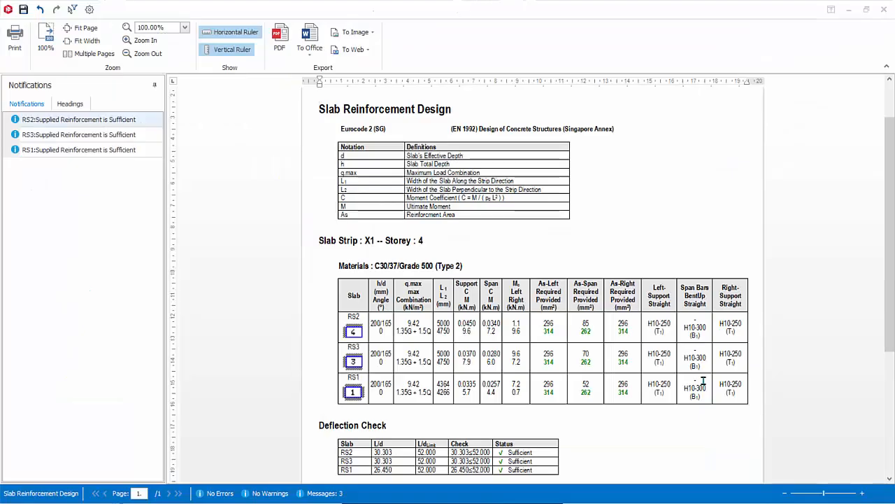
scroll(703, 381, "down", 1)
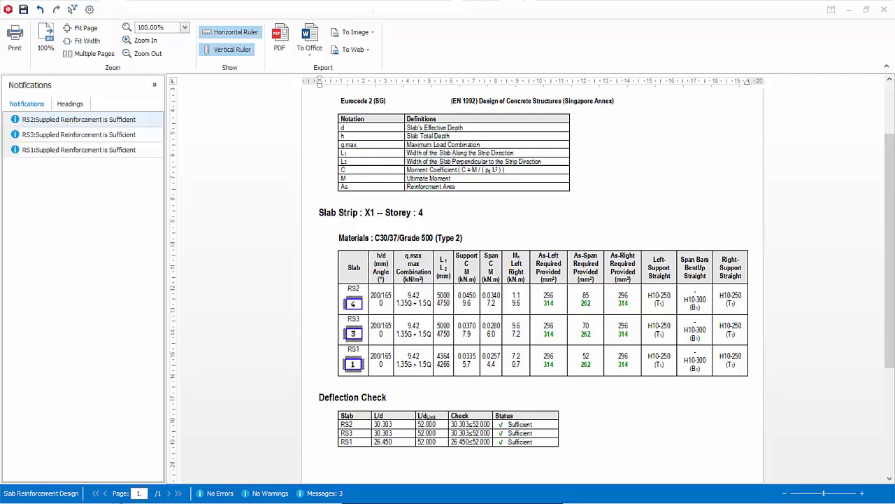
left_click(885, 10)
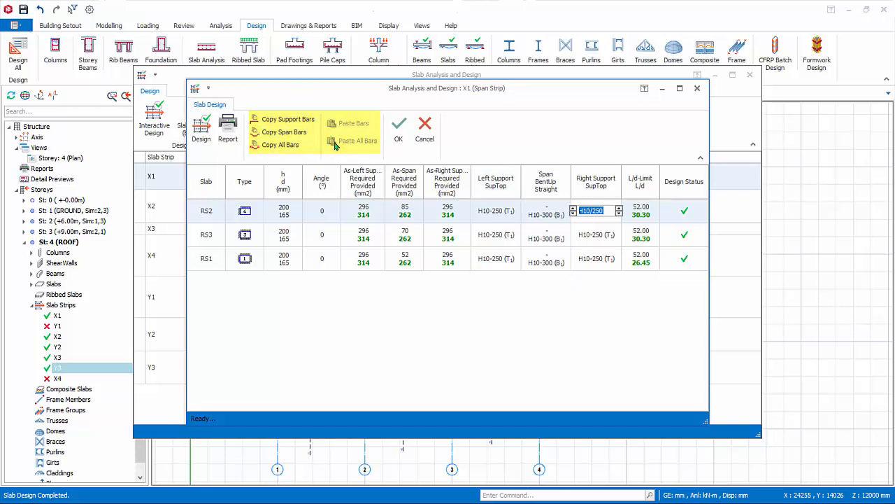
left_click(426, 135)
left_click(427, 133)
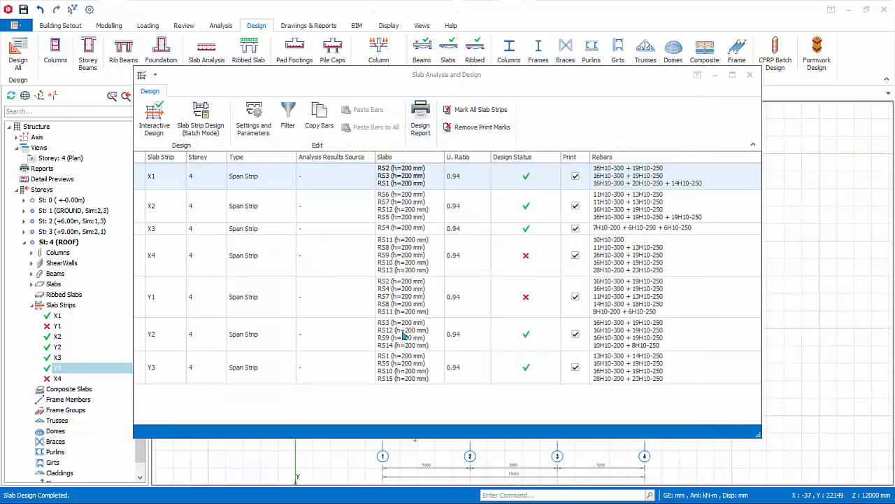
Open the interactive design of strip X4 and set slab RS11's right support top bars to H10 at 200 mm spacing
double_click(255, 264)
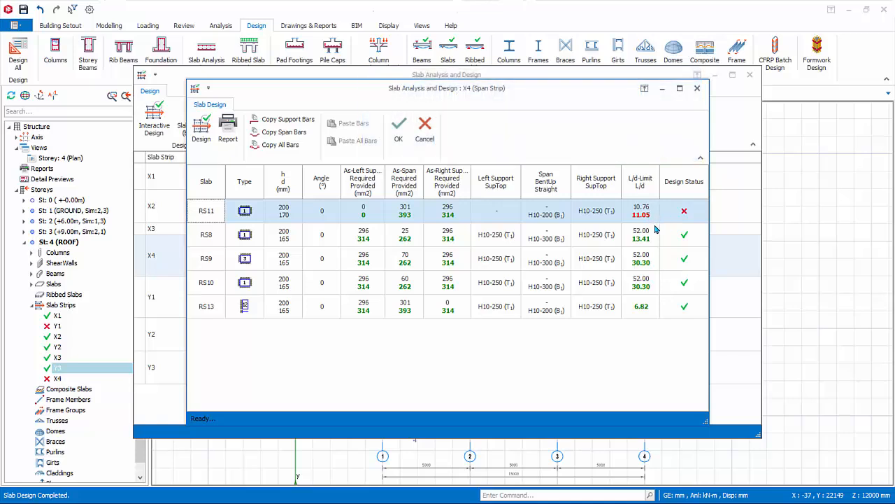
left_click(603, 216)
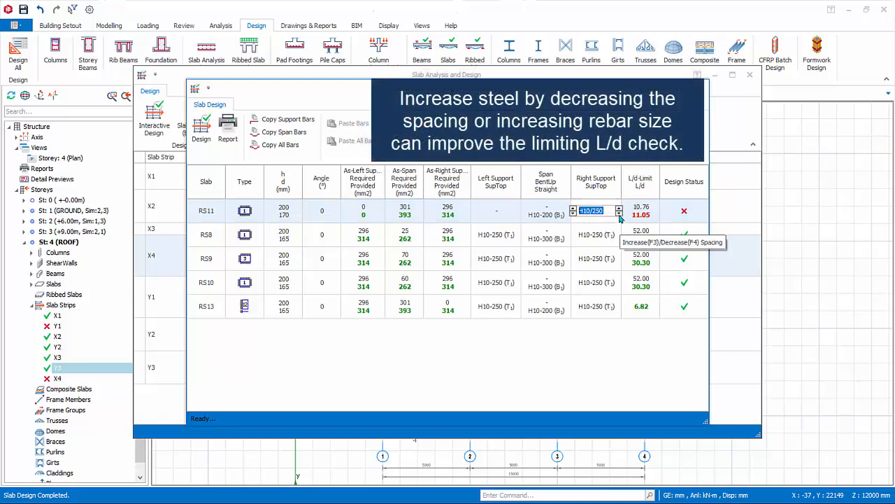
left_click(620, 213)
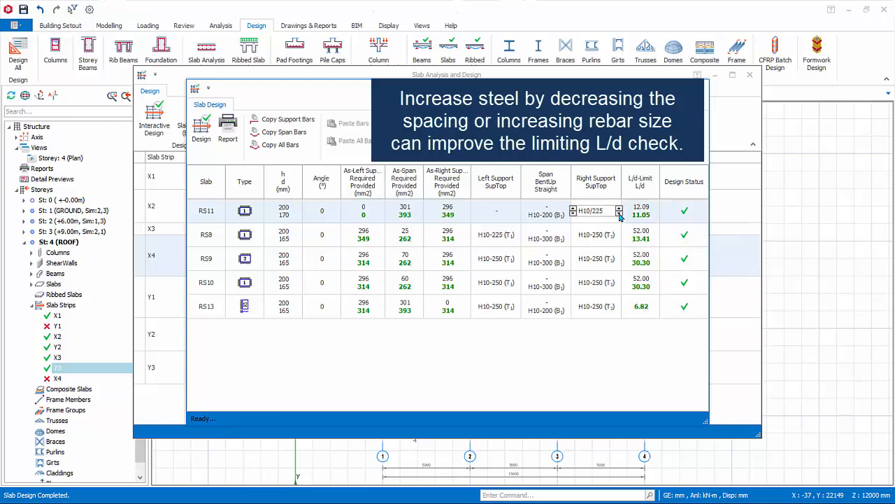
left_click(619, 213)
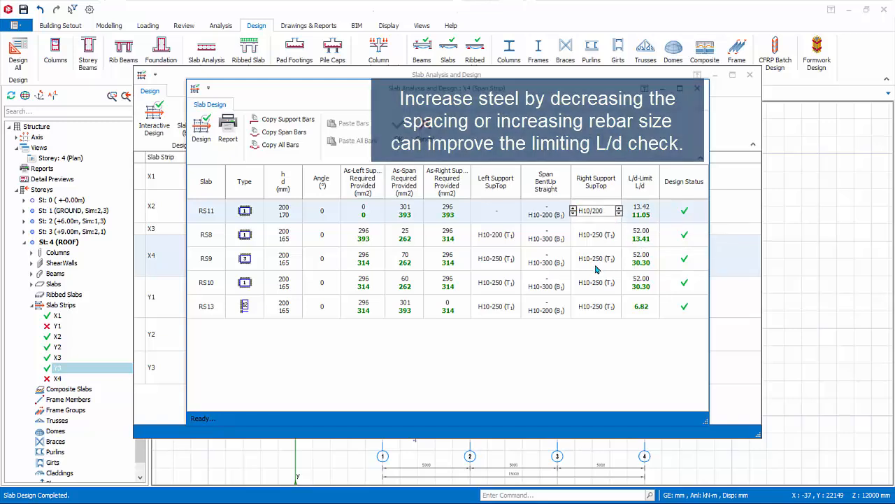
Save strip X4's design, and set slab RS11's left support top bars in strip Y1 to H10 at 200 mm spacing, saving that design too
left_click(399, 129)
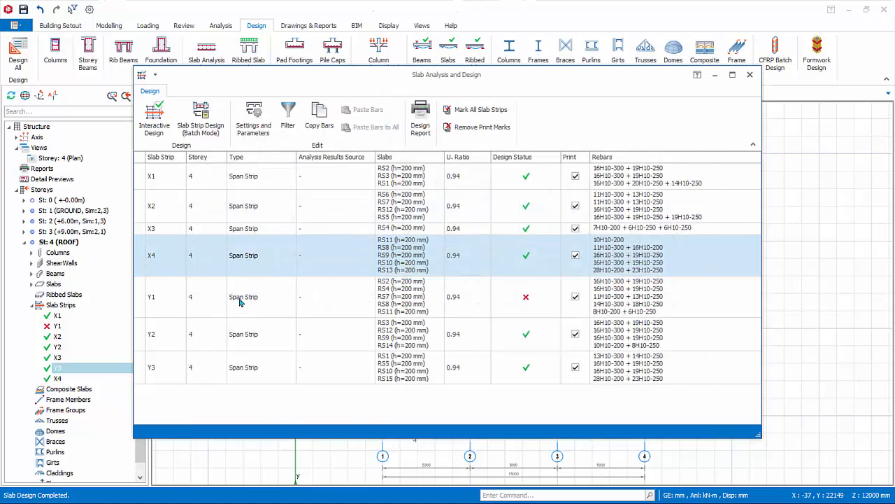
left_click(238, 299)
double_click(196, 301)
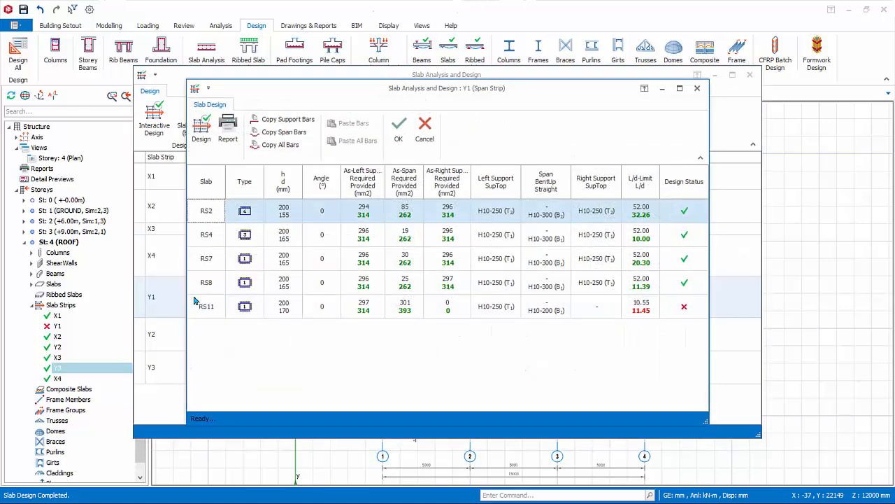
left_click(504, 307)
left_click(519, 309)
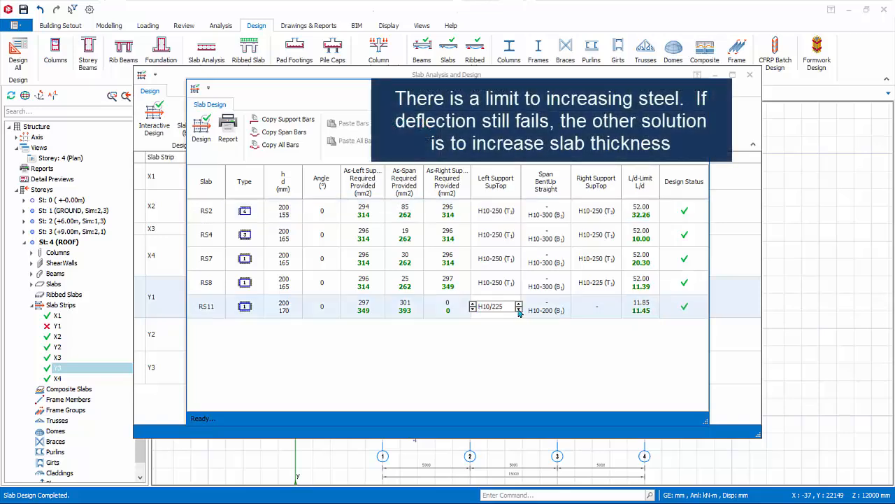
left_click(519, 310)
left_click(400, 139)
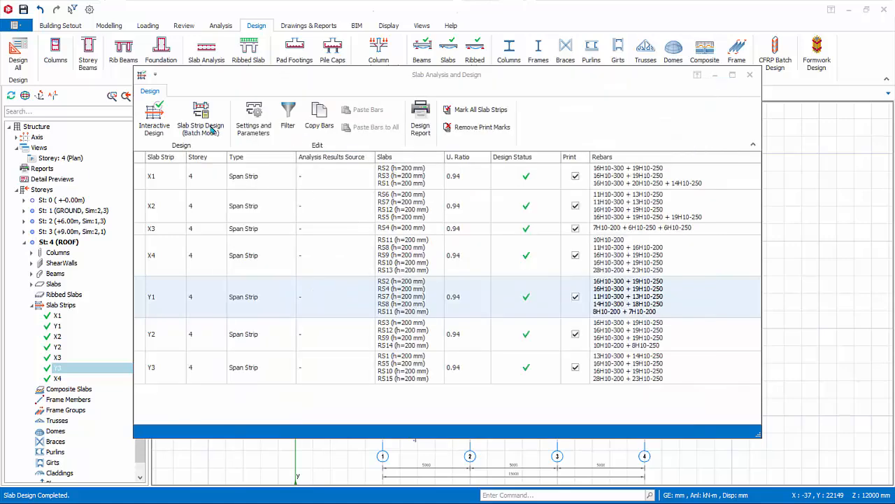
Run the batch slab strip design for all storeys with the Check Design (Do Not Modify Existing Steel) option
left_click(209, 129)
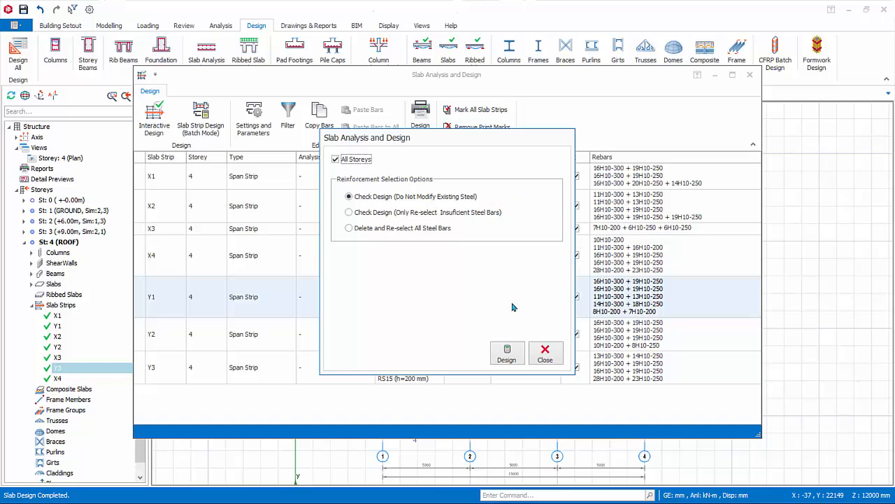
left_click(509, 358)
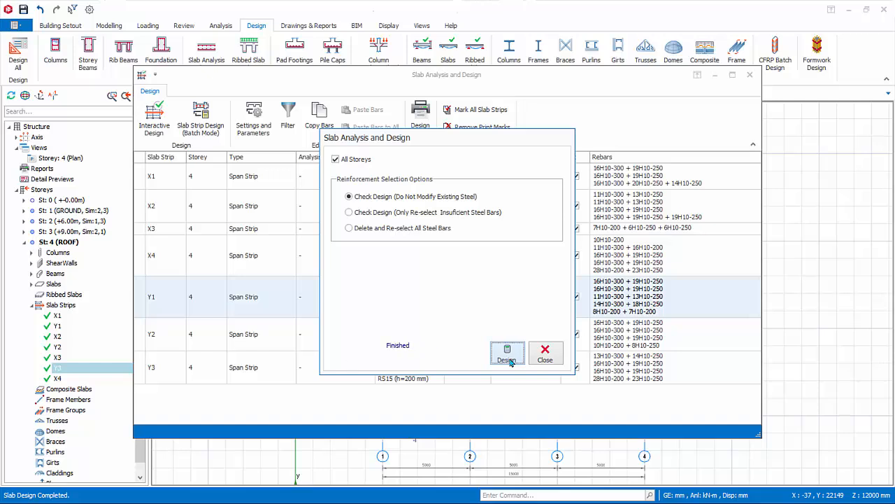
left_click(550, 359)
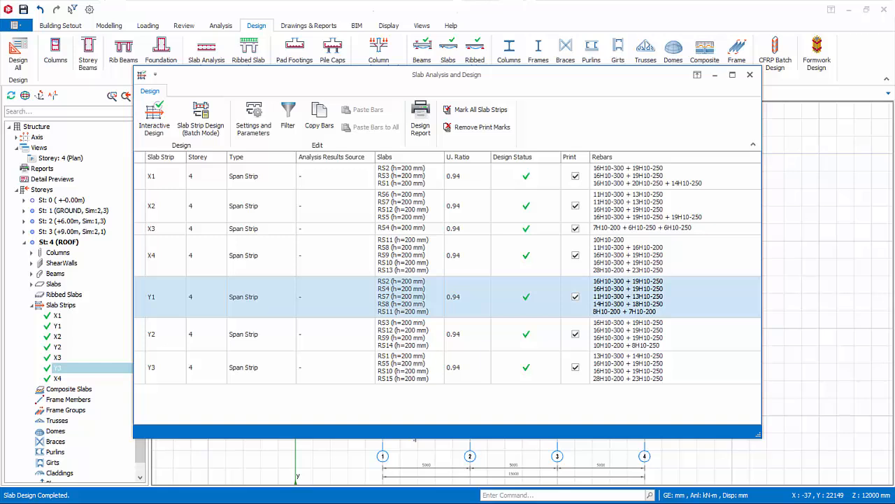
Examine the slab settings and parameters and the Filter by Storey(s) option, leaving both dialogs without applying changes
left_click(253, 119)
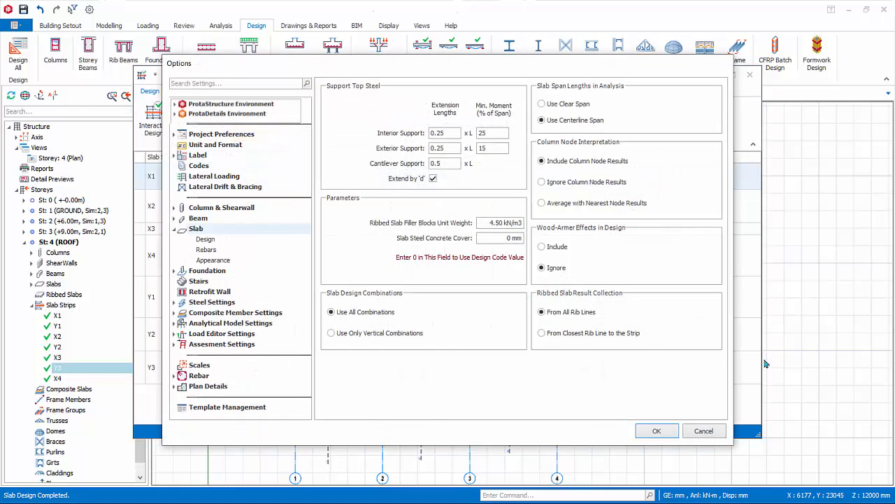
left_click(704, 431)
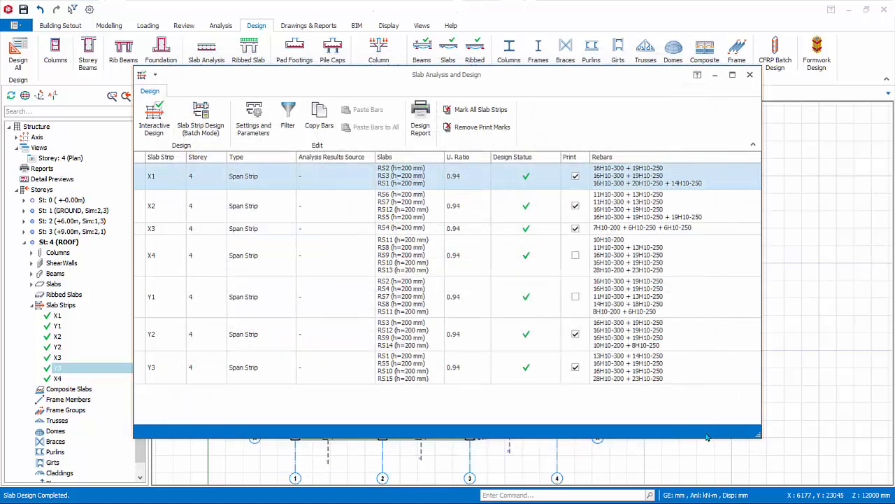
left_click(295, 110)
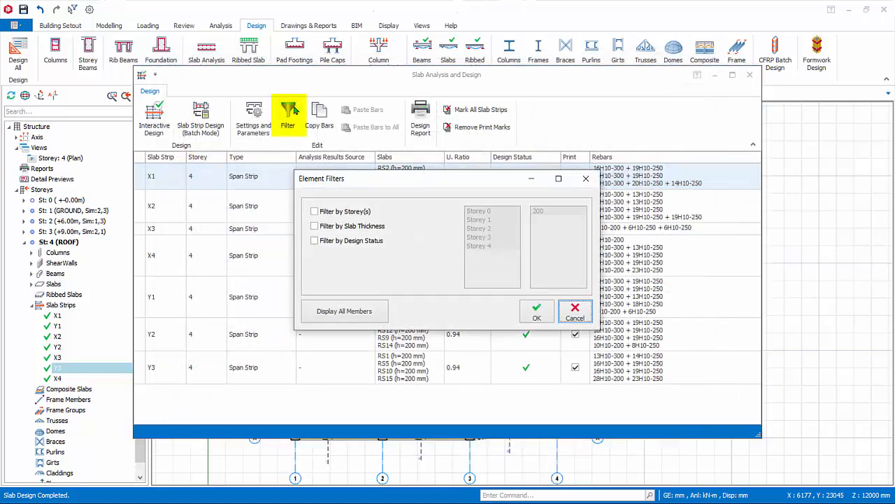
left_click(314, 212)
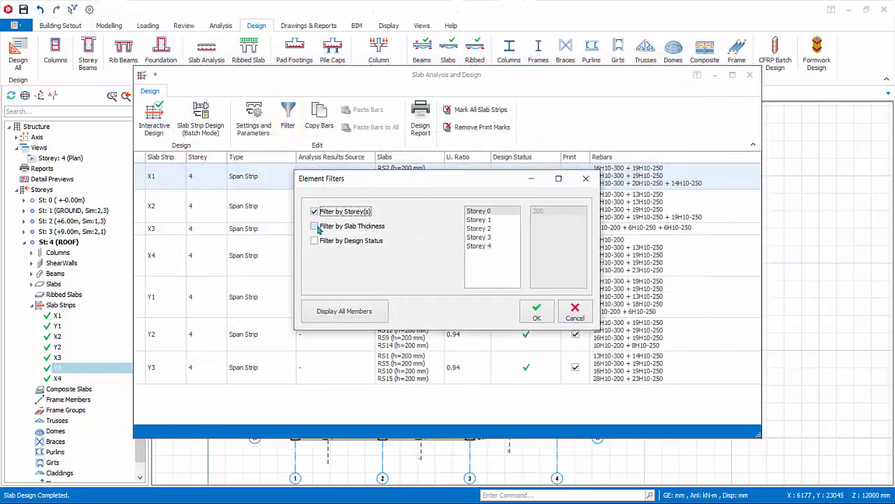
left_click(585, 318)
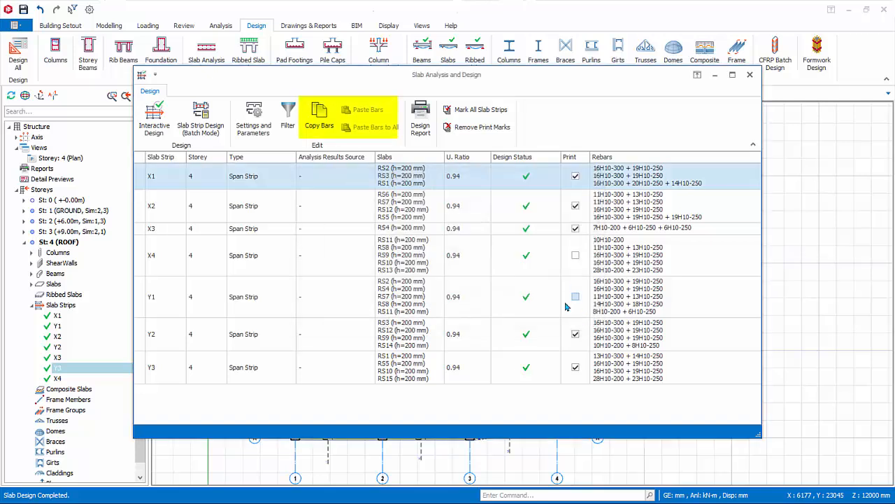
Copy strip X1's bars without pasting them, and review the marked strips' slab reinforcement design report before leaving slab analysis and design
left_click(315, 123)
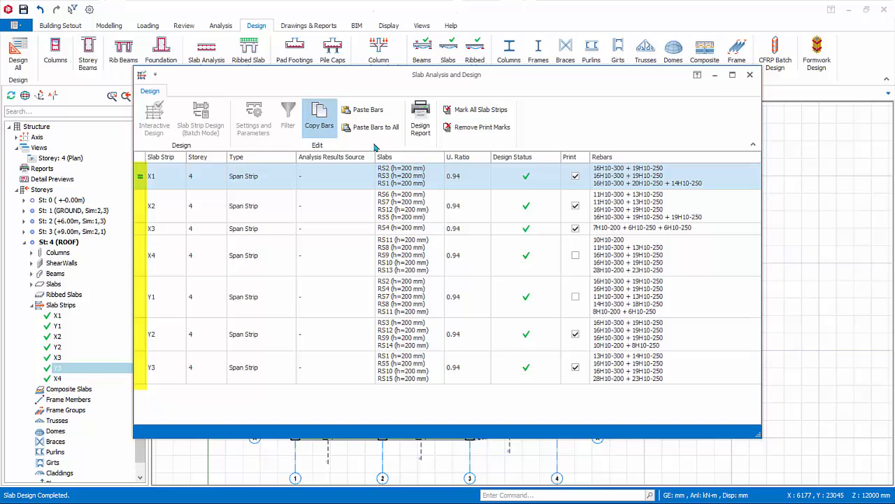
left_click(429, 124)
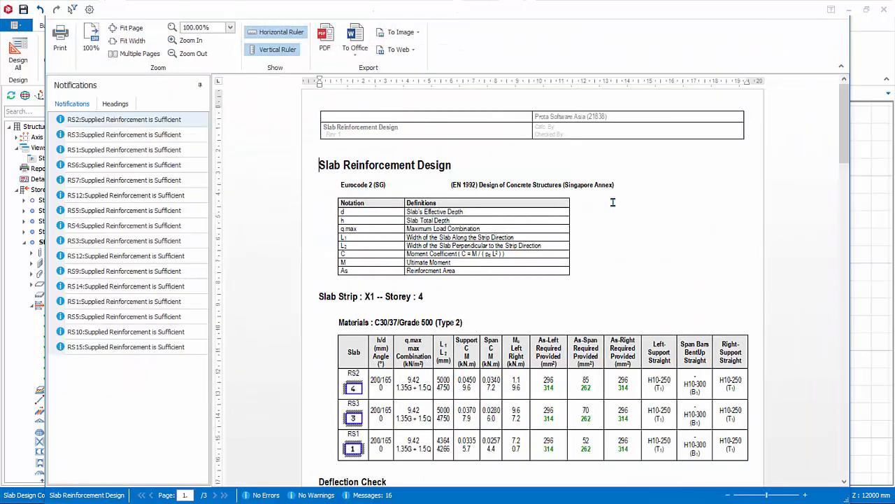
scroll(613, 202, "down", 1, "ctrl")
scroll(613, 202, "down", 2)
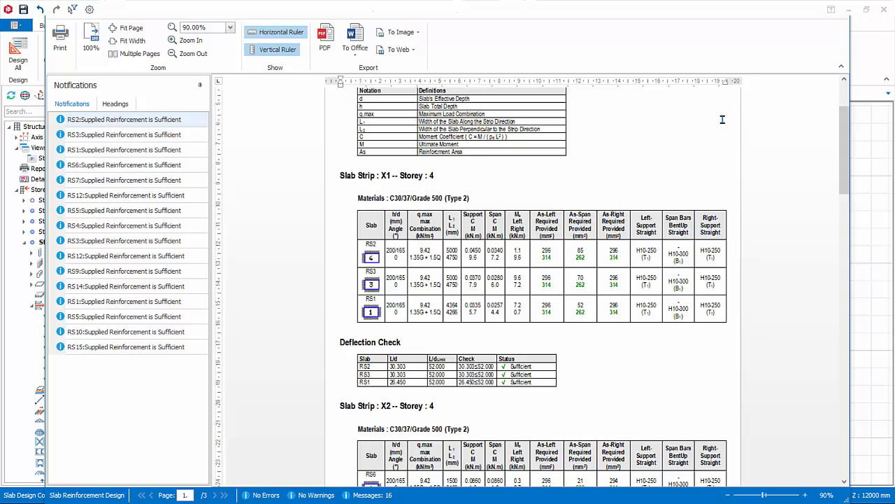
left_click(845, 17)
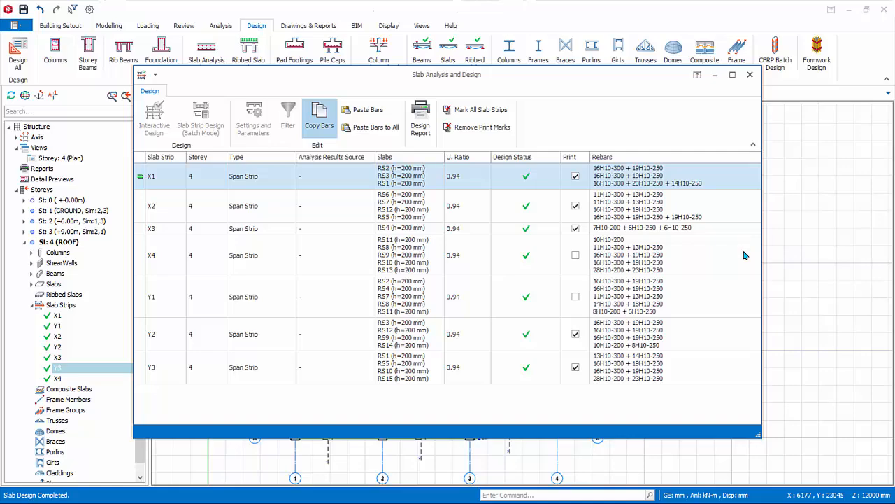
left_click(750, 74)
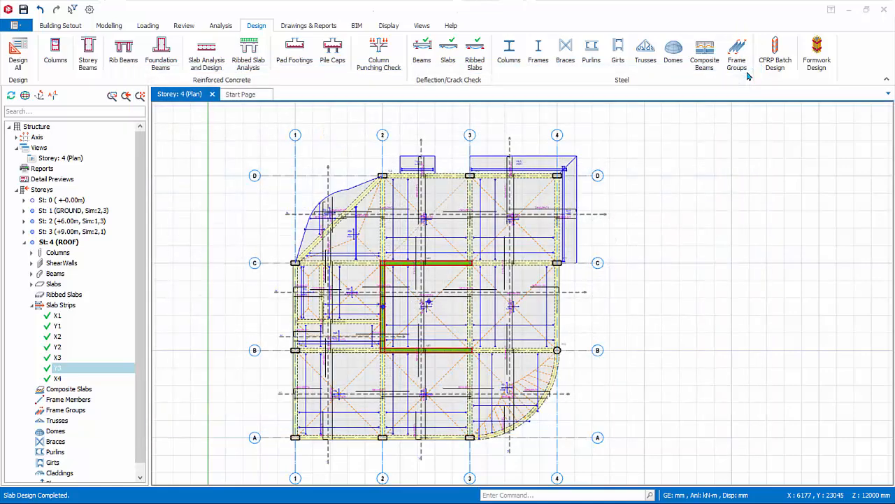